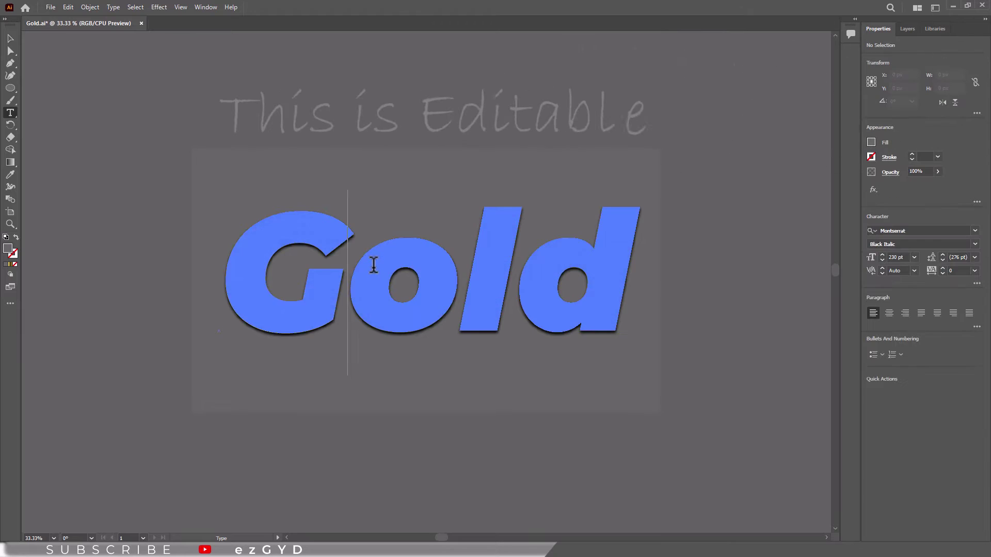
Replace the gold word 'Gold' with 'Text' and exit text editing
key(ctrl+a)
text(Text)
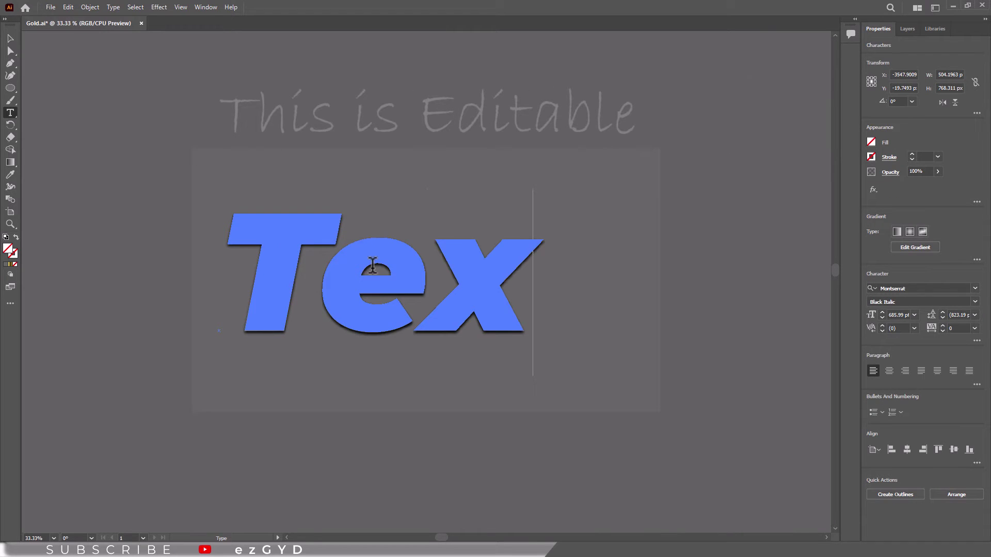
click(8, 40)
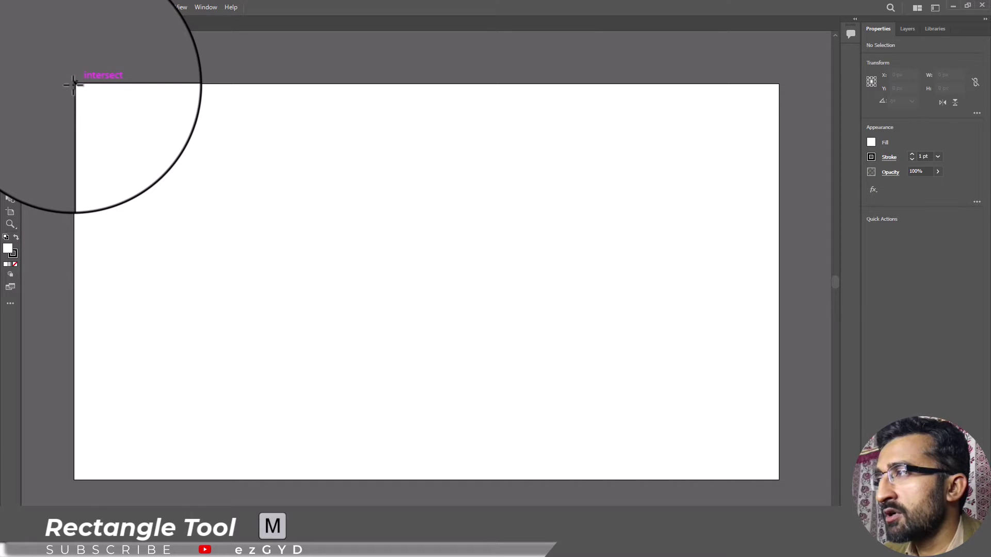
Draw an artboard-sized rectangle with no stroke and a grey fill, then lock it
drag(73, 85, 778, 480)
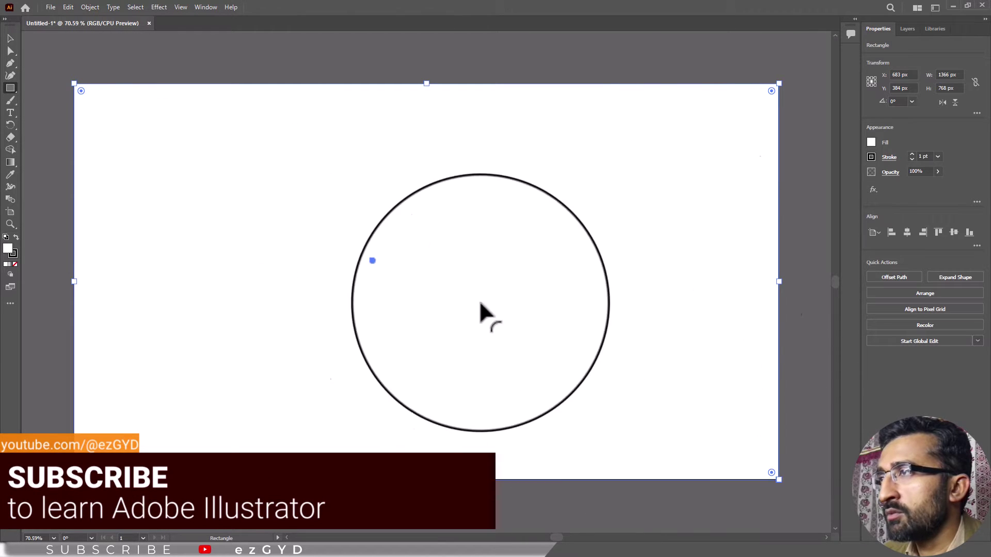
click(935, 146)
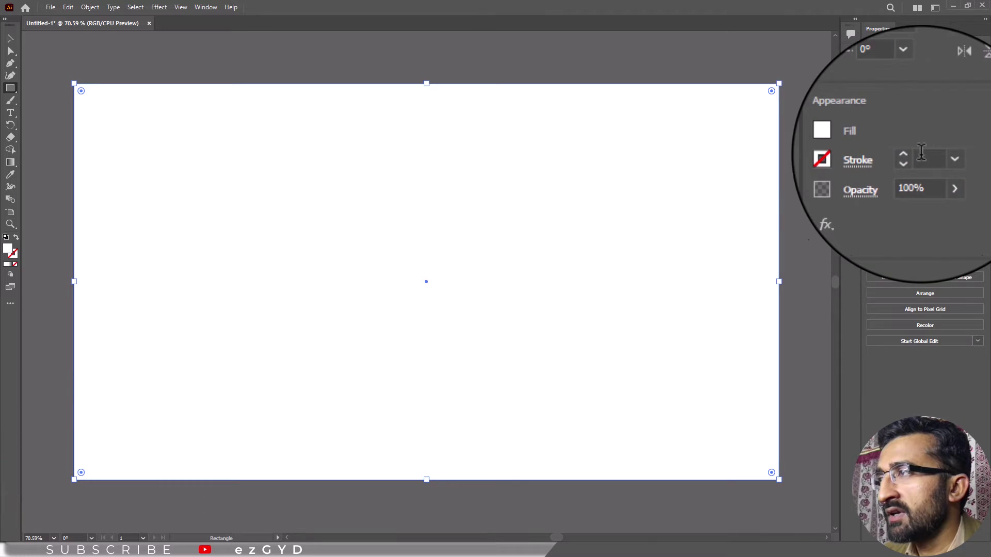
click(871, 142)
click(799, 209)
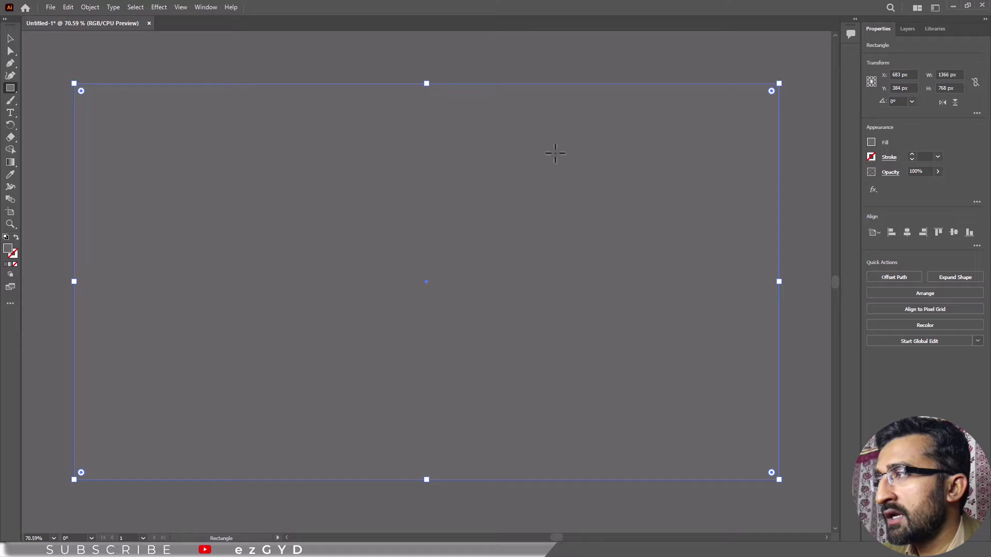
click(10, 41)
click(84, 7)
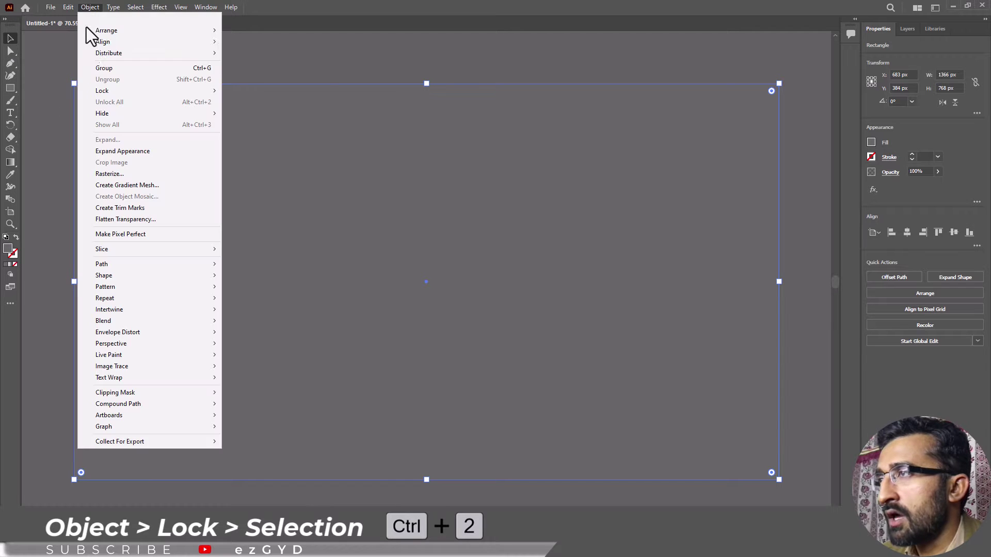
mouse_move(114, 92)
click(227, 95)
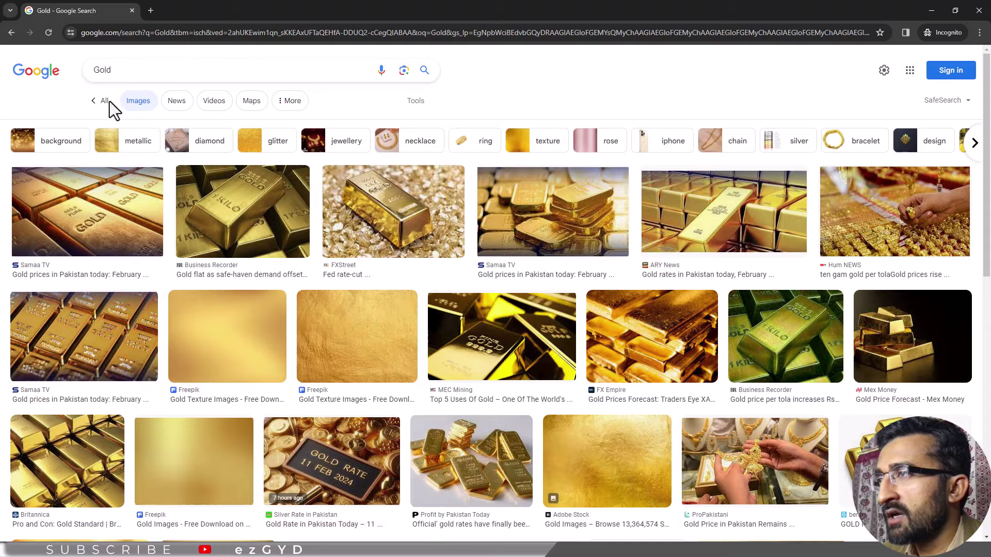
Copy the gold-bar photo from Google Images
click(223, 206)
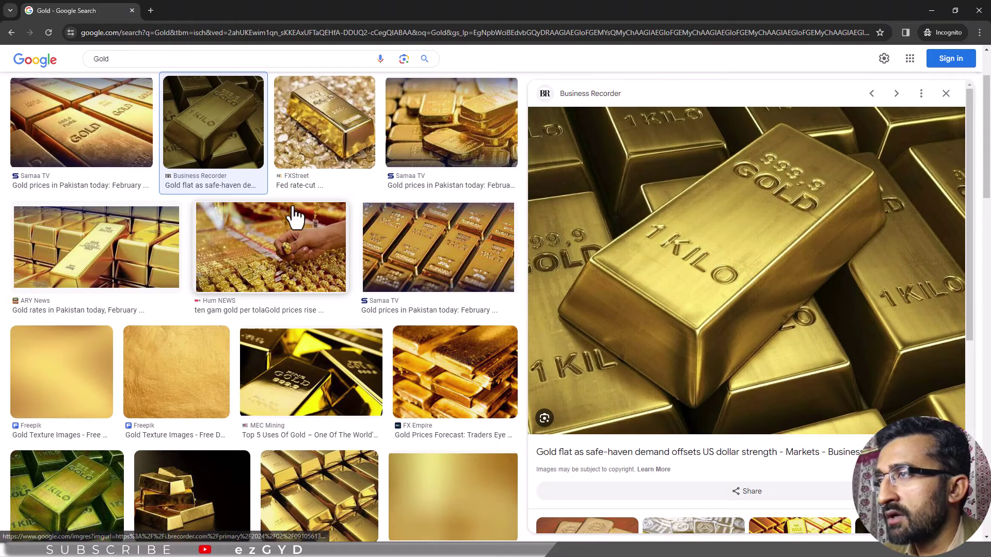
right_click(620, 218)
click(663, 372)
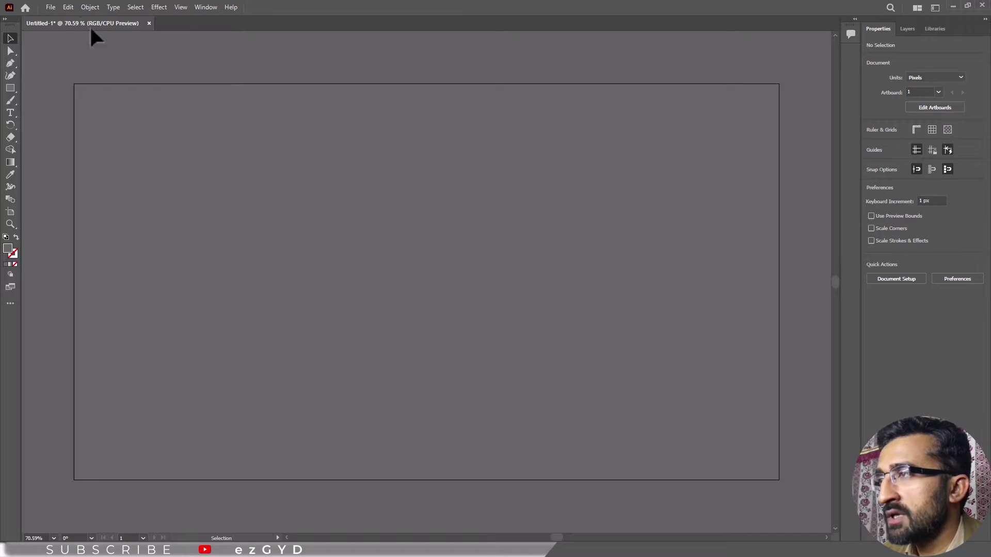
click(68, 7)
Paste the gold-bars photo and position it on the artboard
click(85, 66)
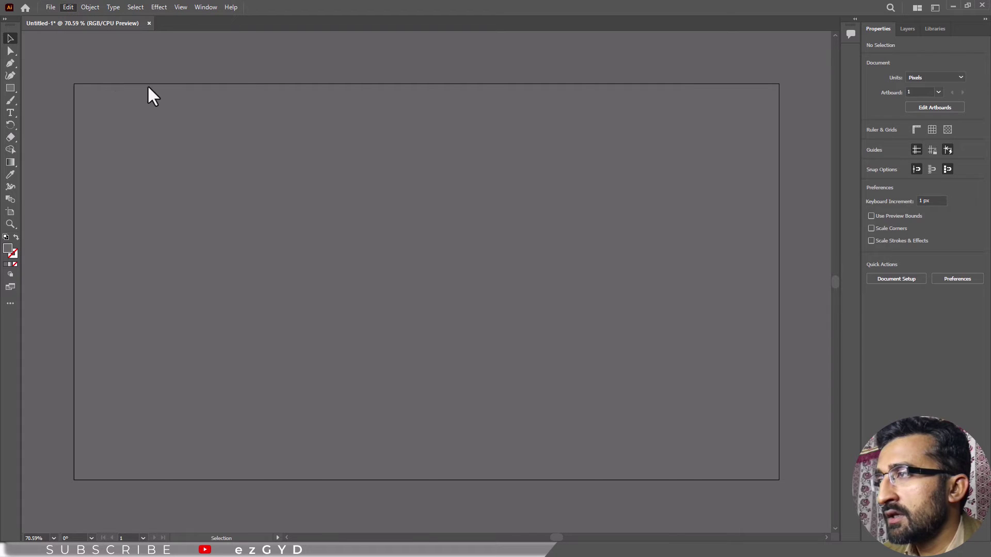
drag(320, 222, 444, 200)
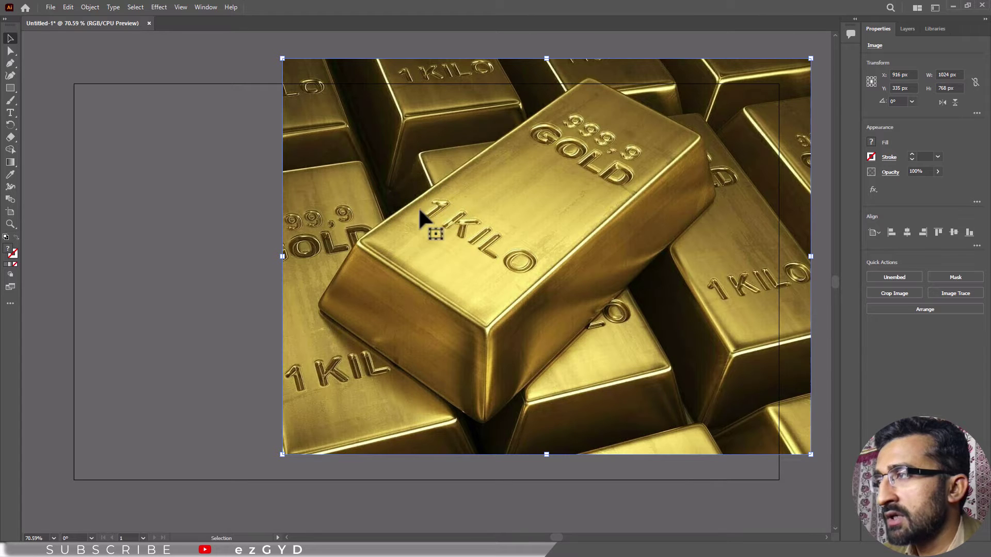
drag(412, 214, 443, 239)
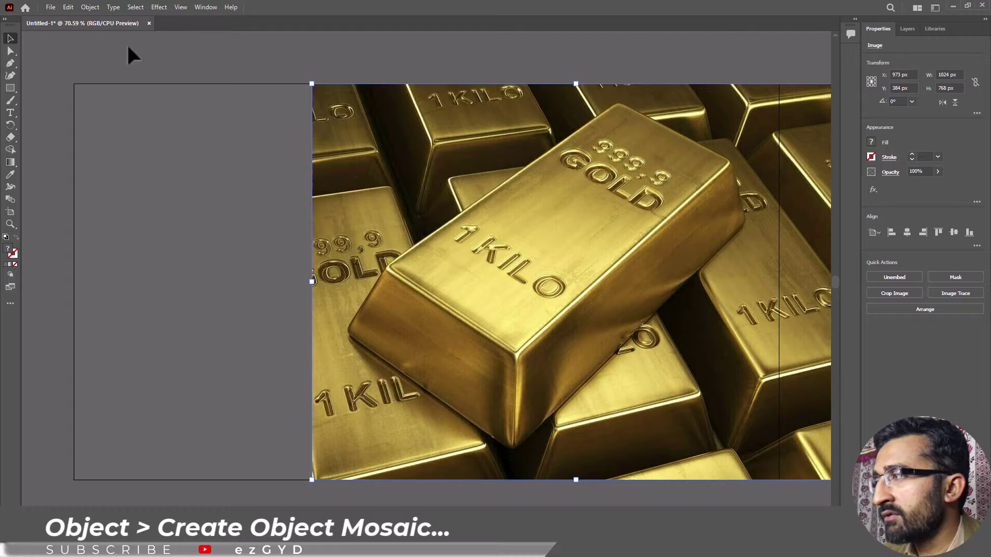
Convert the photo into a 3 by 3 object mosaic
click(89, 7)
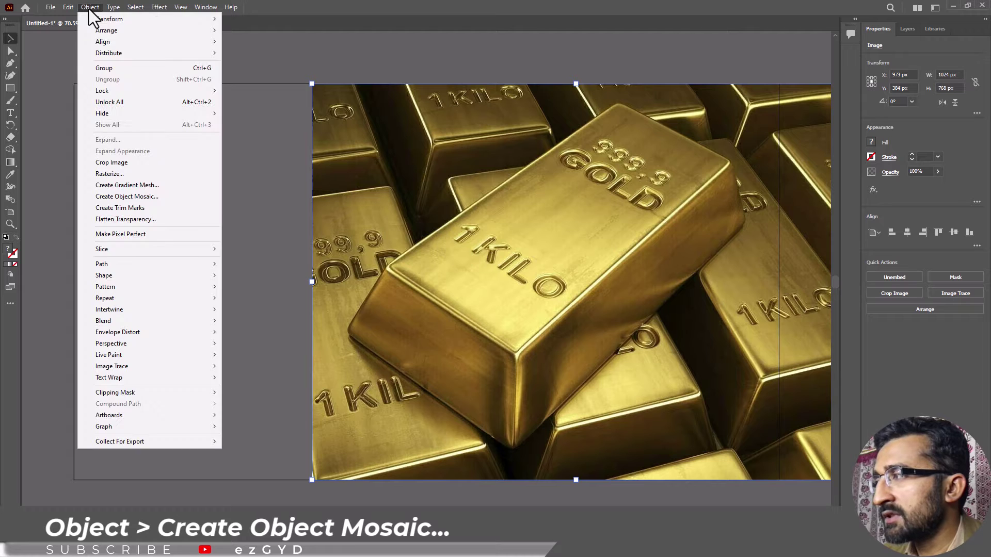
click(150, 199)
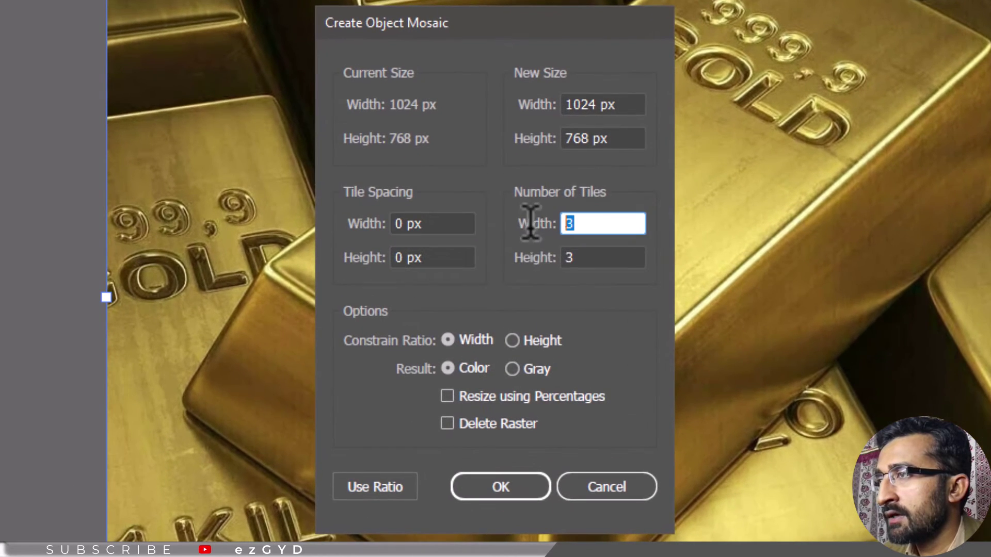
double_click(569, 258)
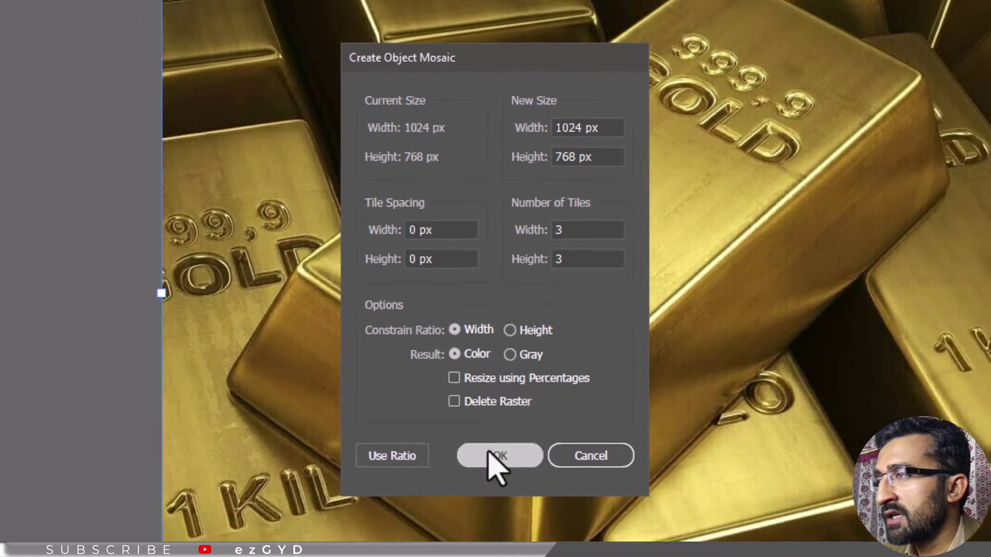
click(490, 456)
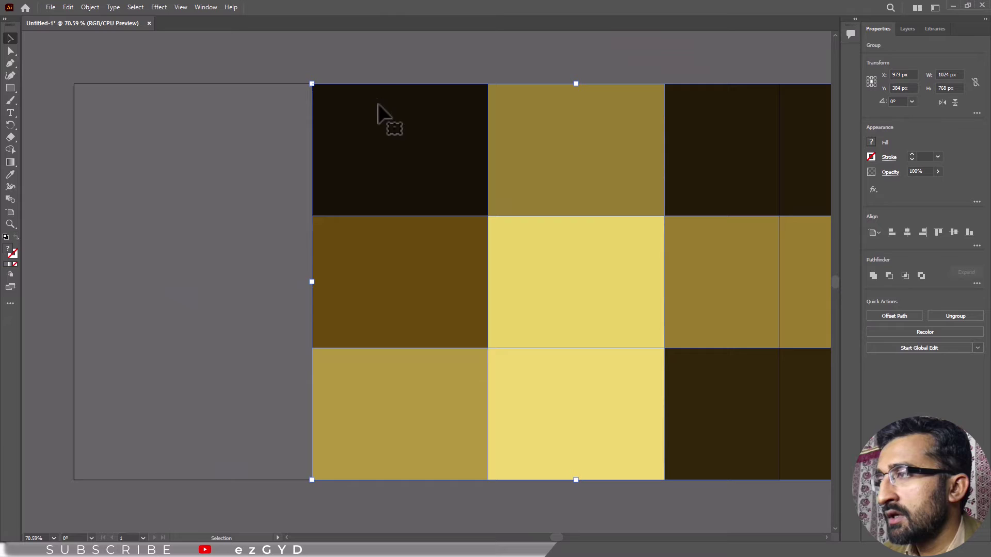
Draw a square in the empty left area and fill it with the default white-to-black linear gradient
click(375, 78)
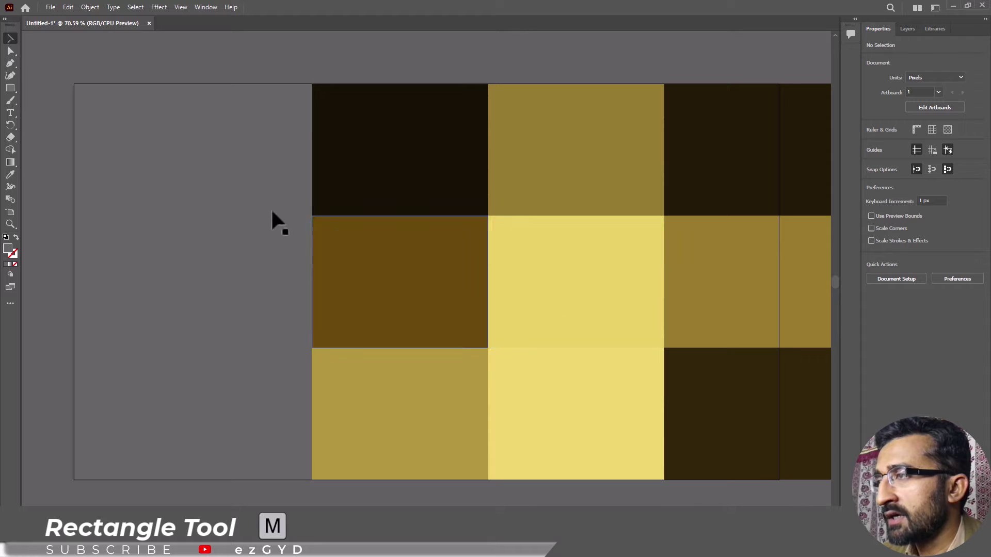
drag(94, 129, 252, 287)
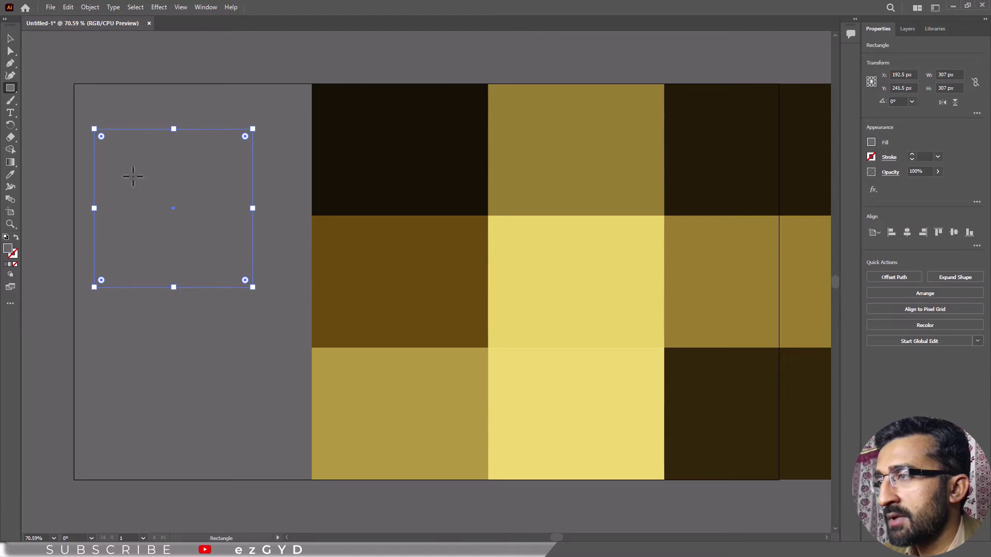
double_click(11, 163)
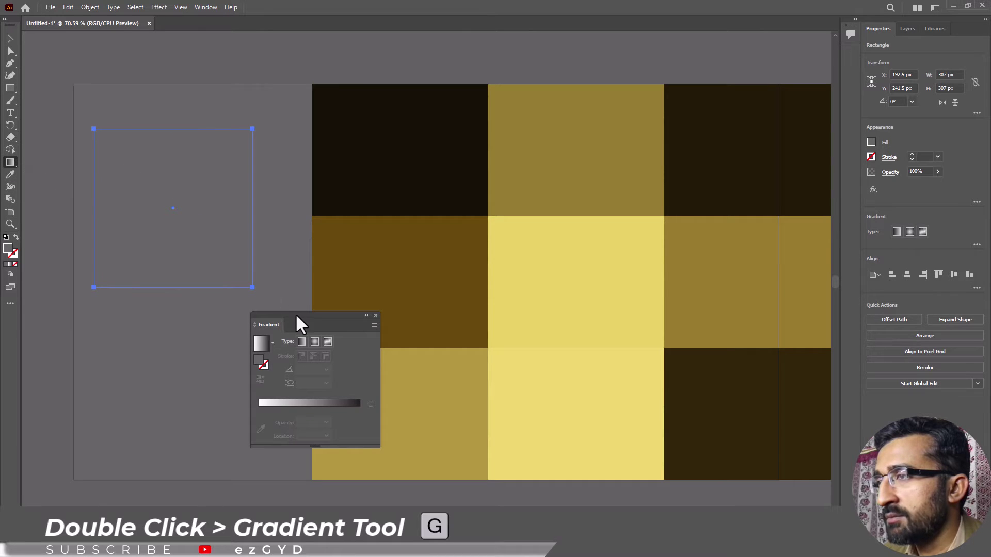
drag(297, 317, 163, 311)
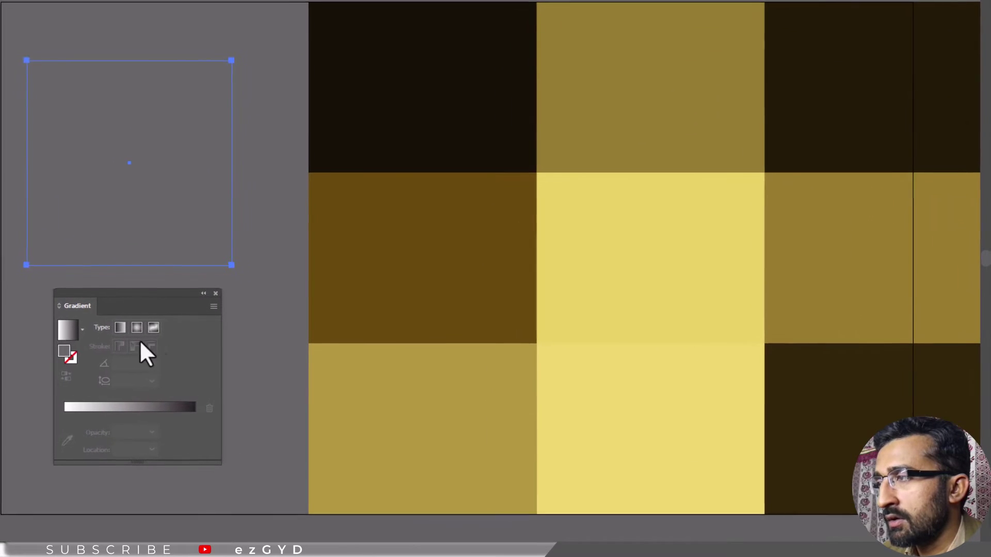
click(69, 334)
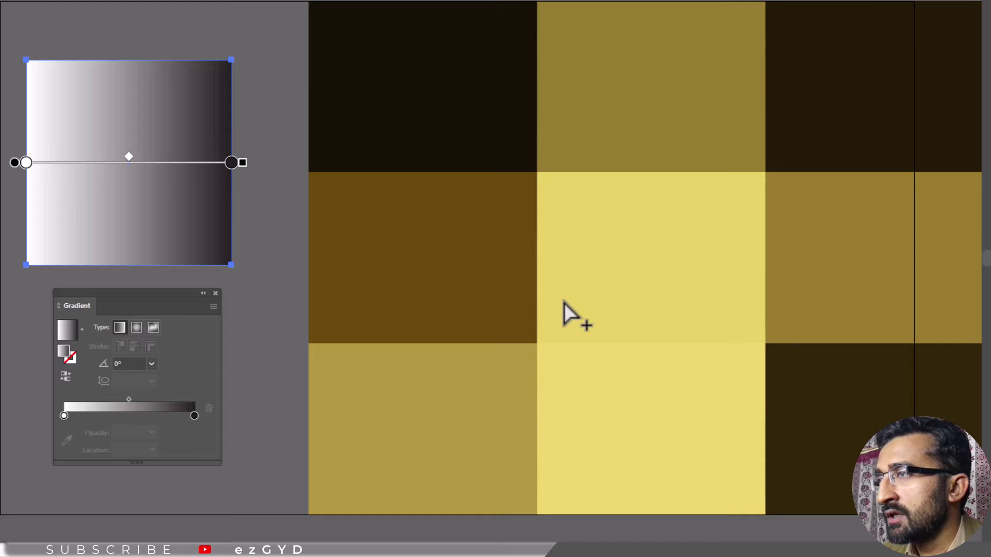
Set the gradient's left stop to pale yellow sampled from the mosaic tiles
click(63, 416)
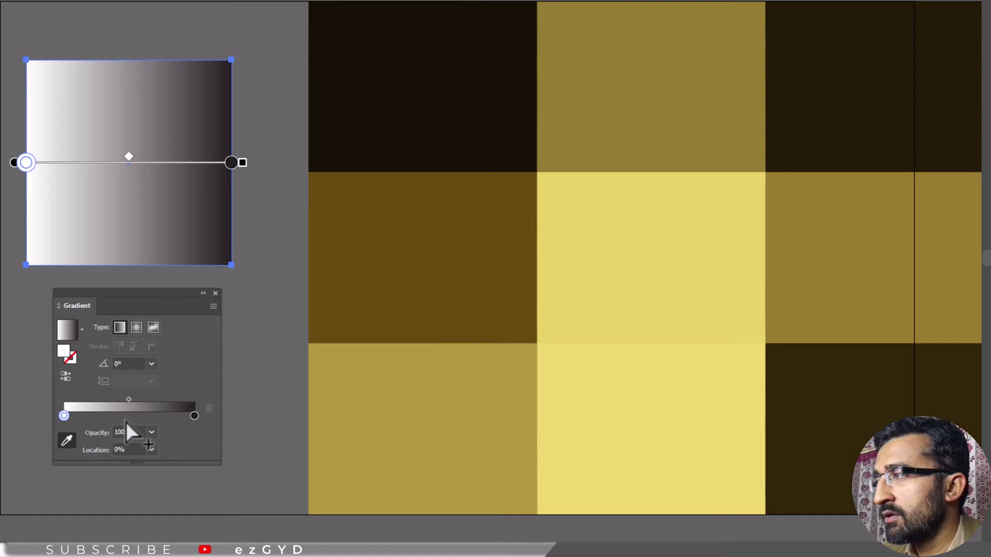
click(610, 399)
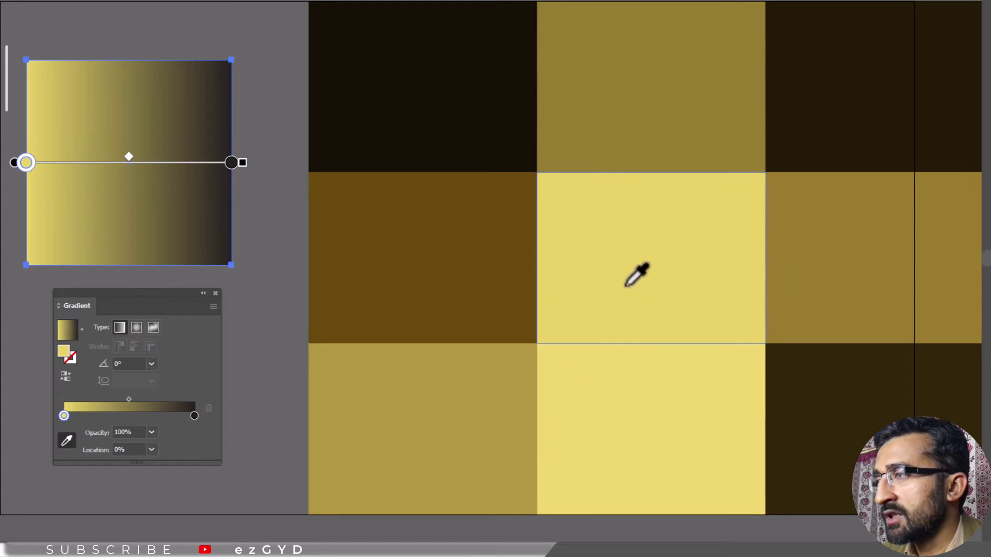
click(480, 423)
click(639, 423)
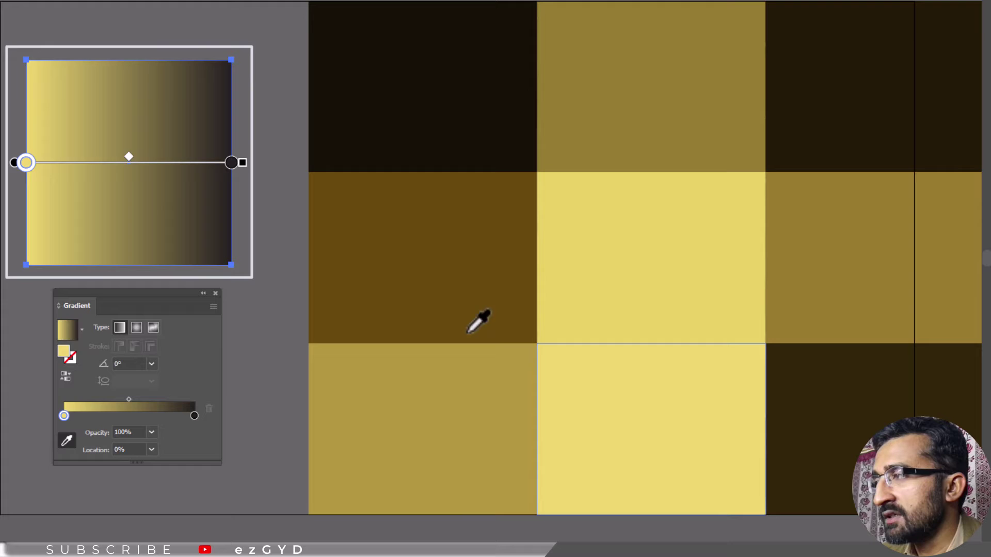
click(467, 332)
click(613, 402)
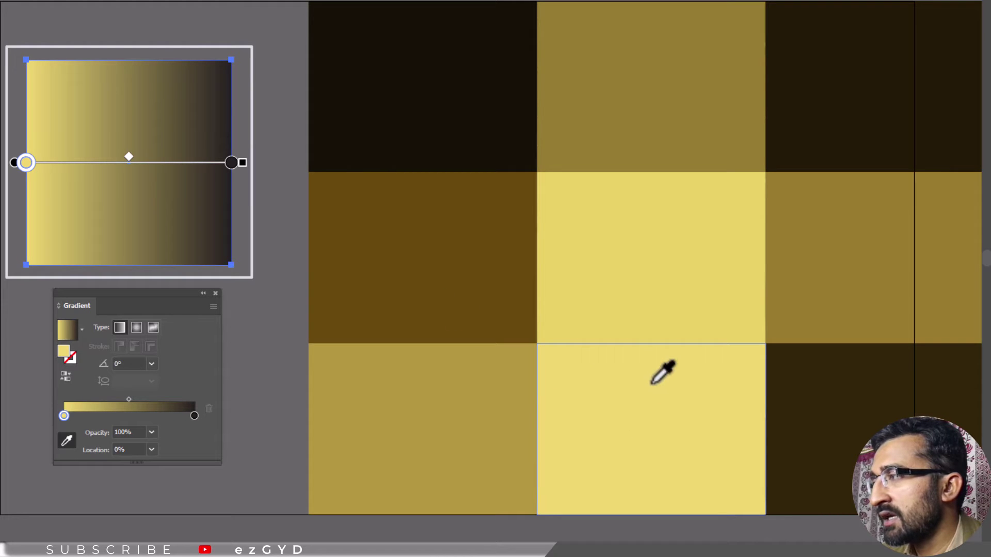
click(534, 311)
click(615, 404)
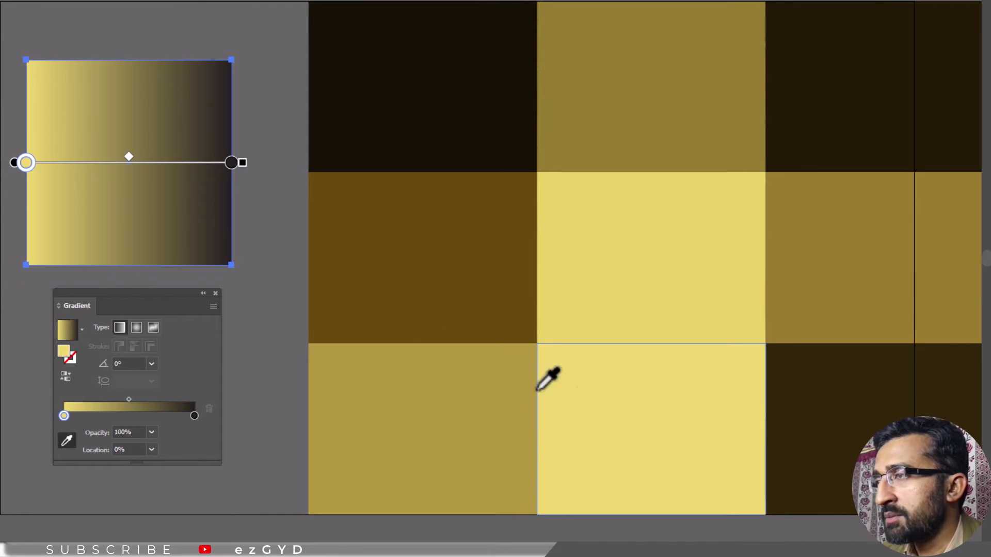
Set the gradient's right stop to dark golden brown sampled from the mosaic
click(195, 417)
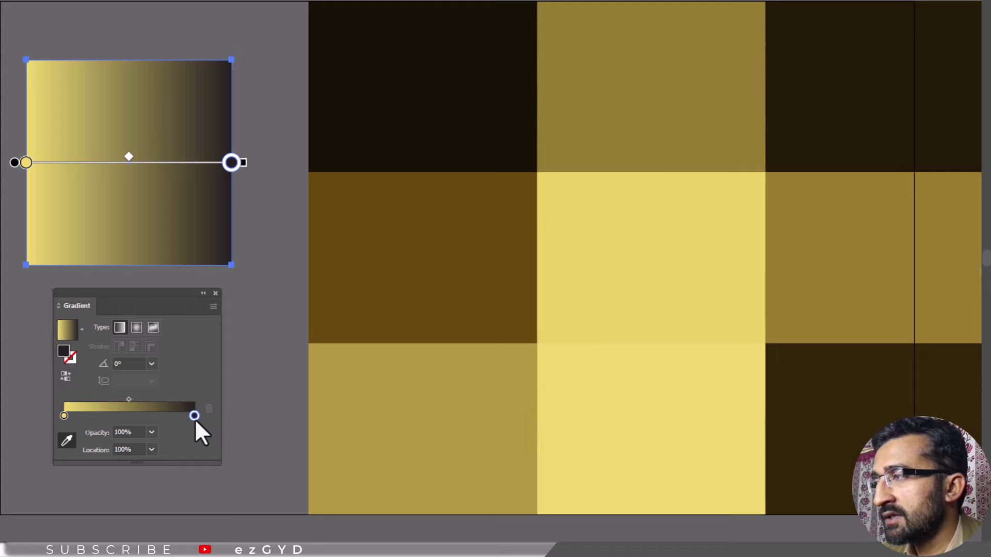
click(810, 287)
click(495, 270)
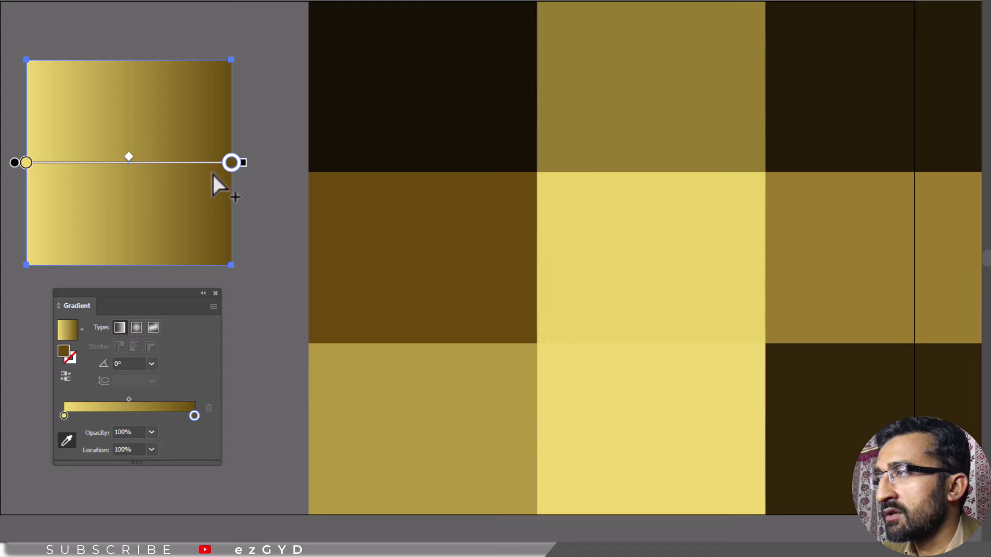
key(i)
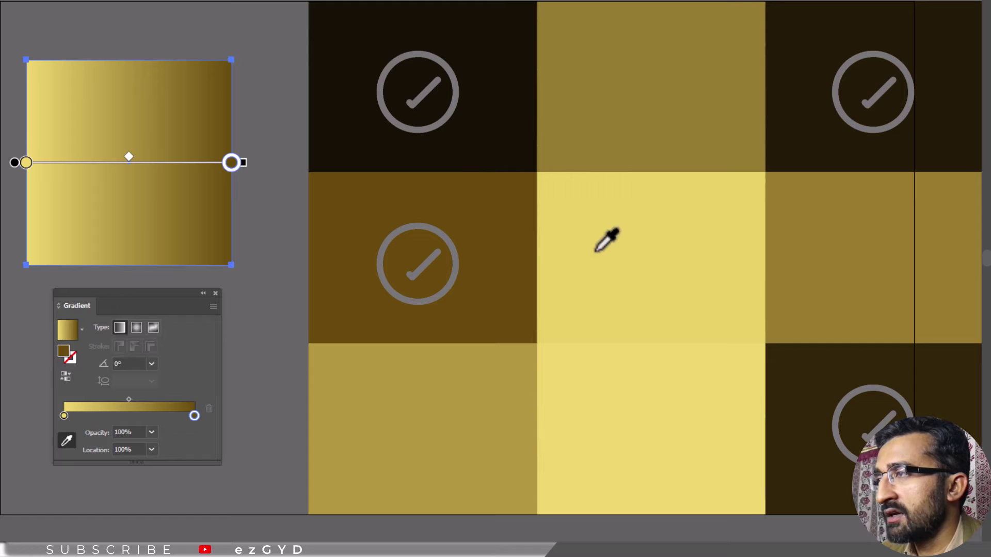
Add three gradient stops: olive gold at 23%, dark brown at 52.5%, olive gold at 74.6%
click(94, 416)
click(133, 416)
click(162, 416)
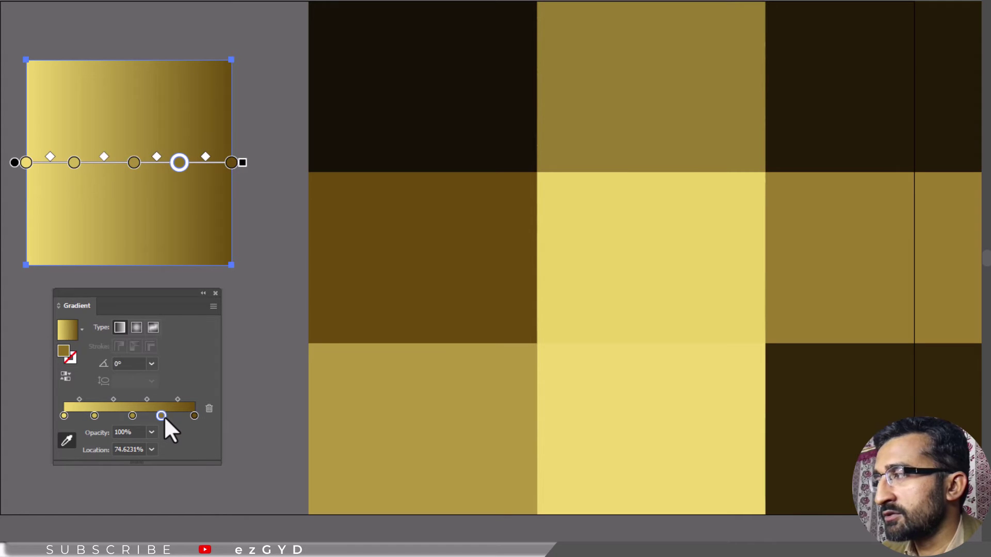
click(418, 302)
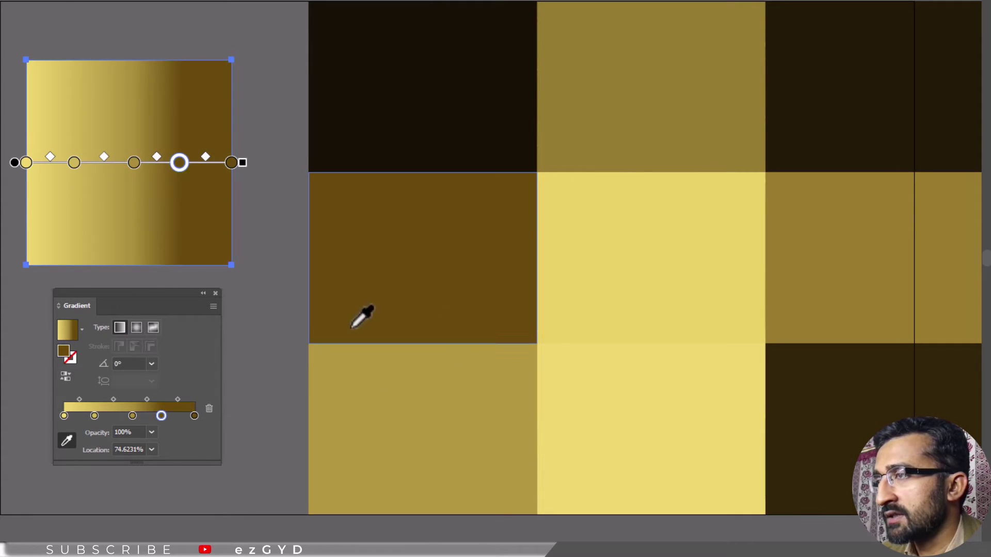
click(806, 273)
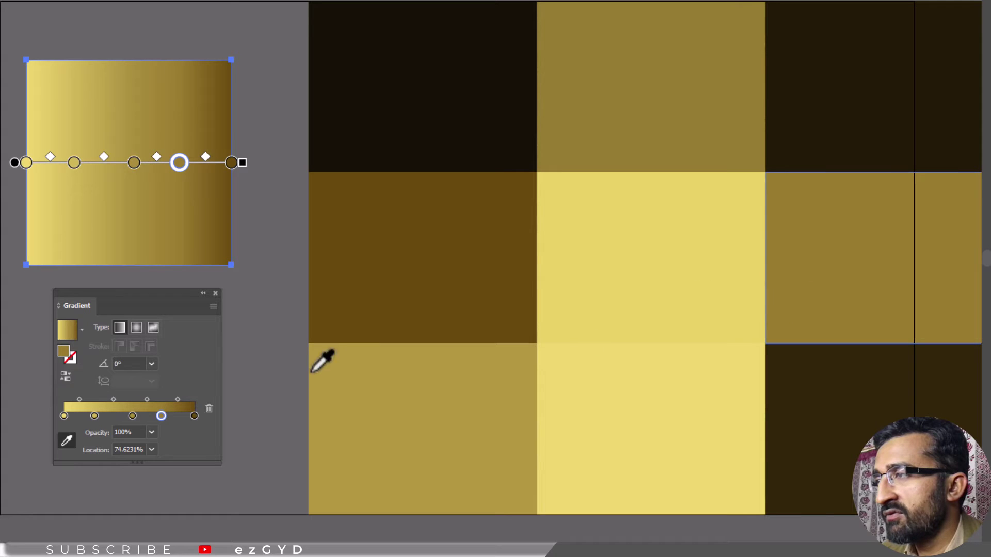
click(133, 416)
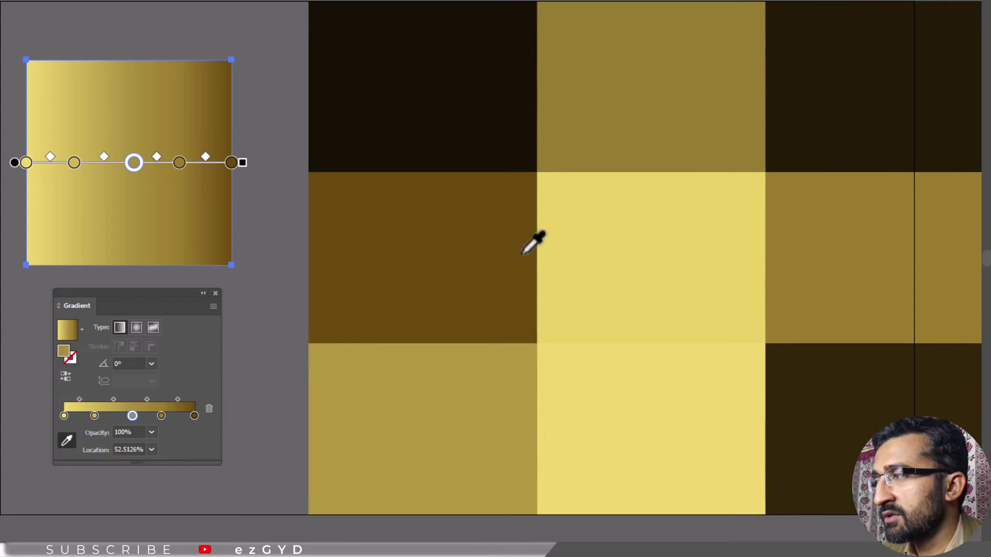
click(805, 372)
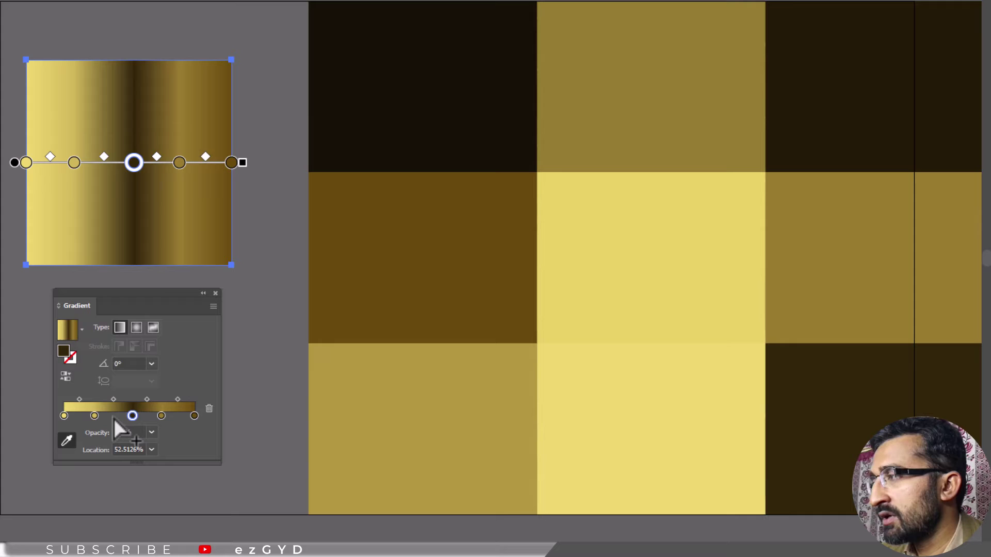
click(94, 416)
click(436, 289)
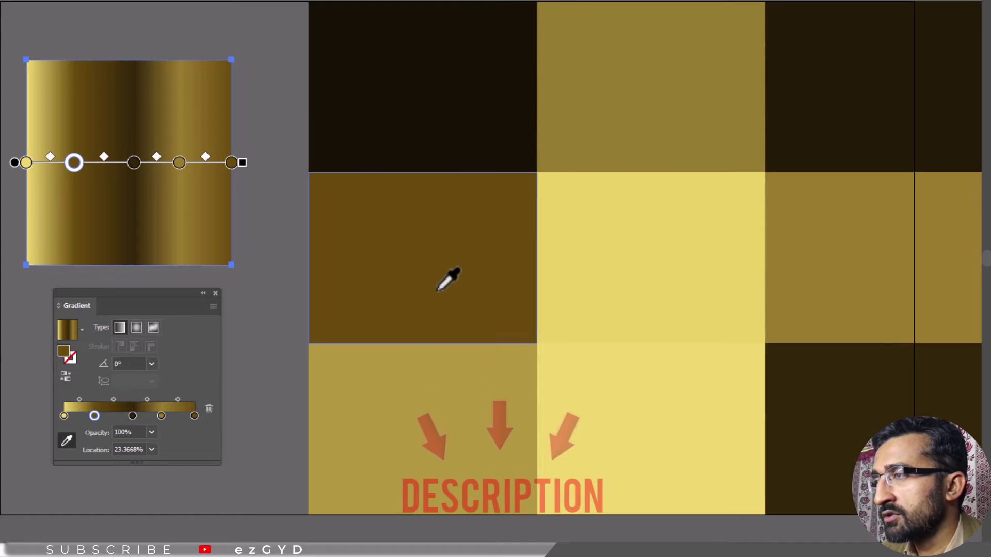
click(452, 401)
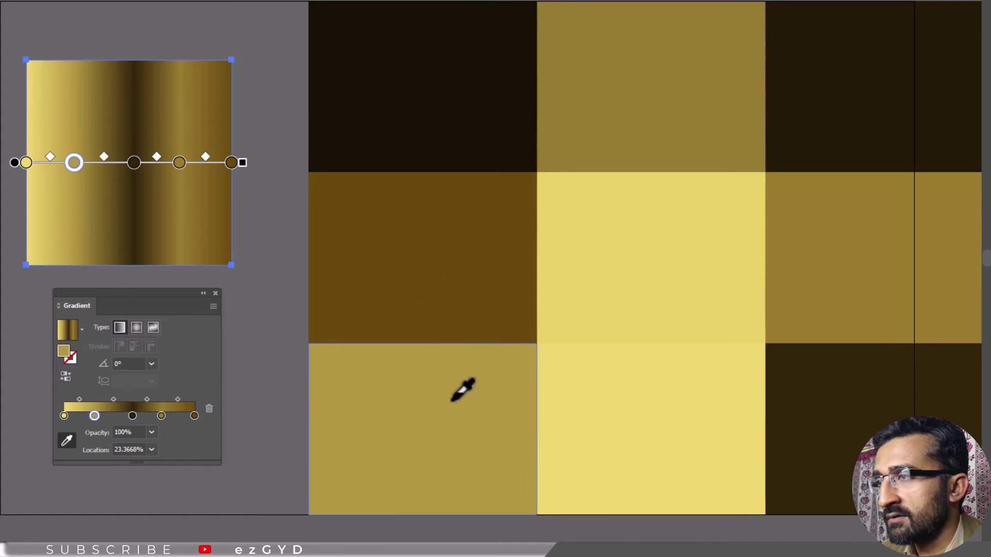
click(694, 308)
click(834, 280)
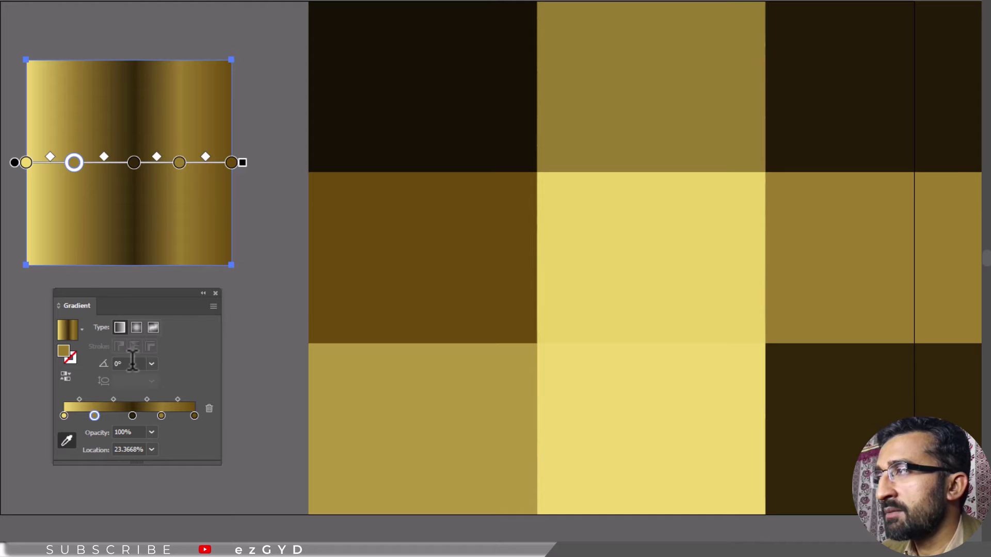
Set the gradient angle to 40° and move the Gradient panel beside the artwork
text(40)
key(Return)
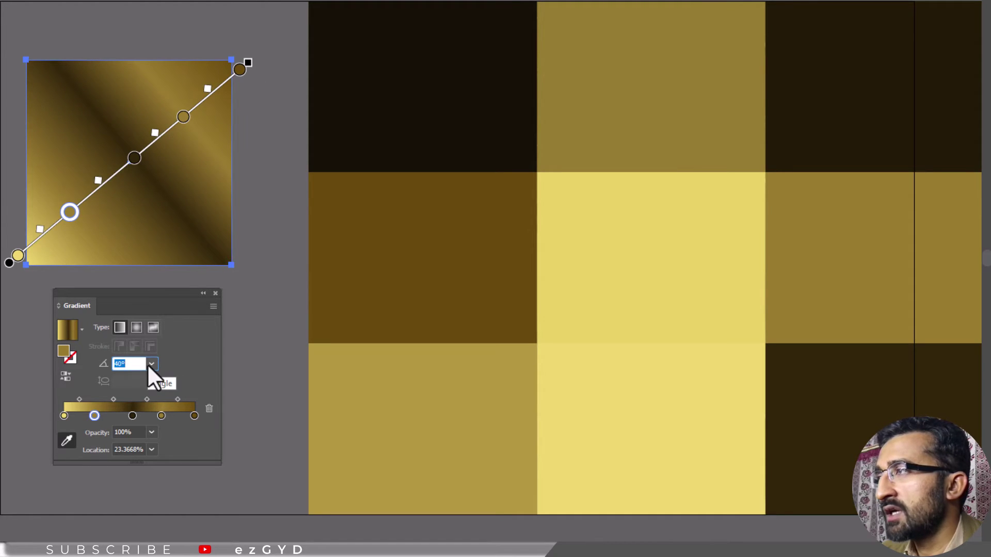
drag(156, 291, 110, 285)
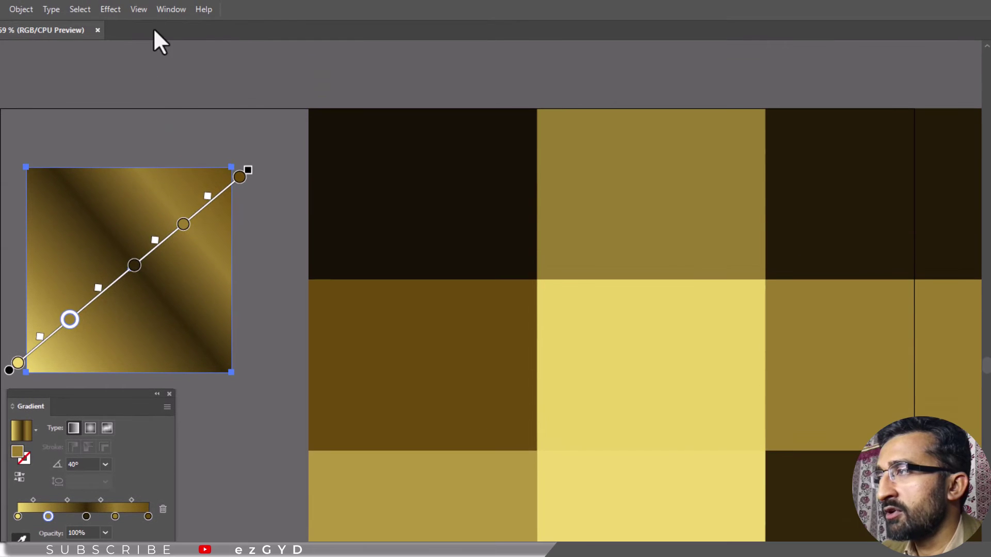
Dock an enlarged Swatches panel beside Gradient and add the gold gradient as New Gradient Swatch 1
click(169, 11)
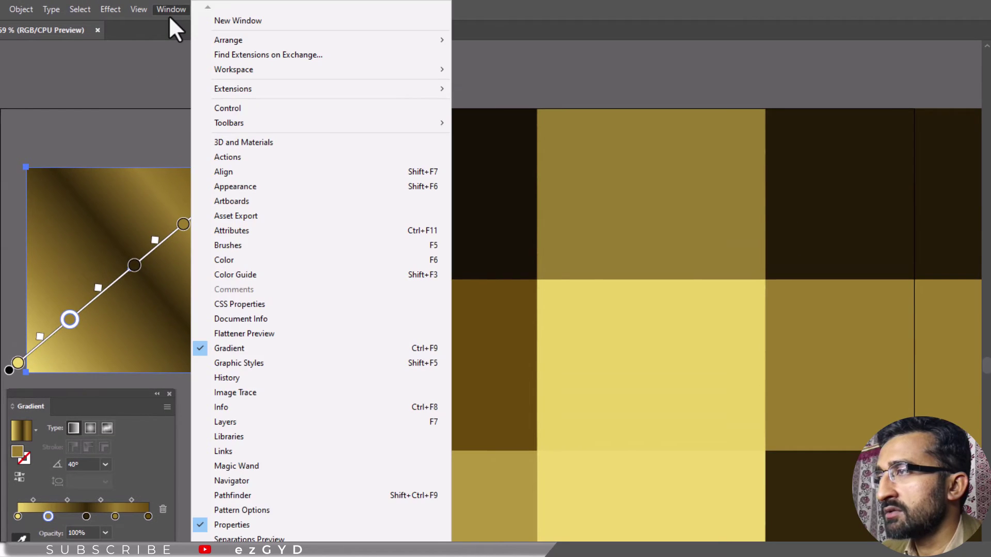
click(238, 467)
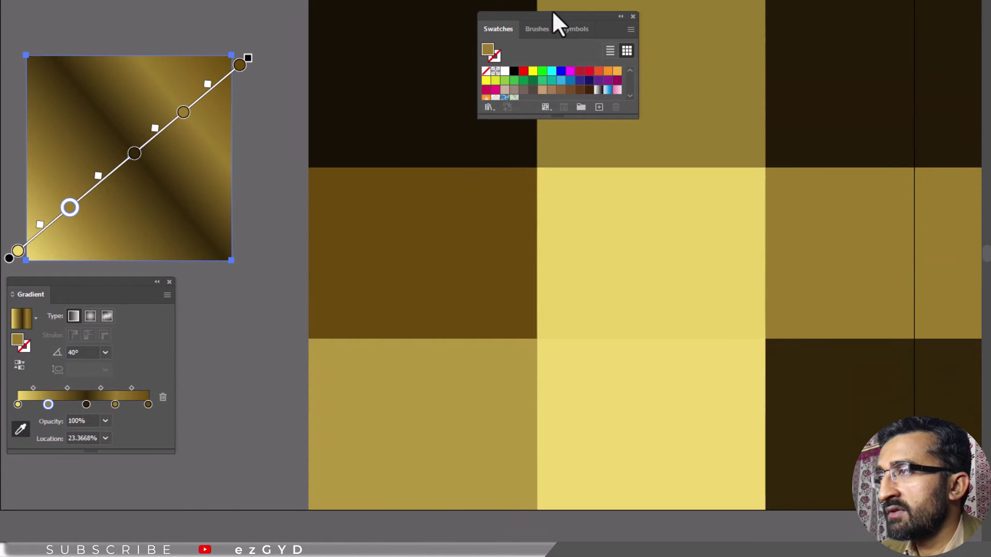
drag(552, 15, 250, 320)
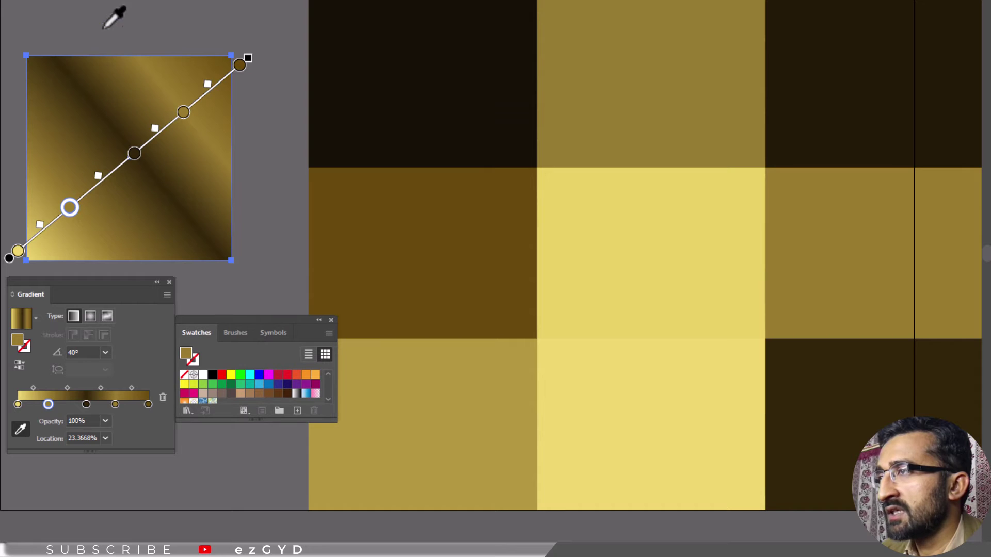
key(v)
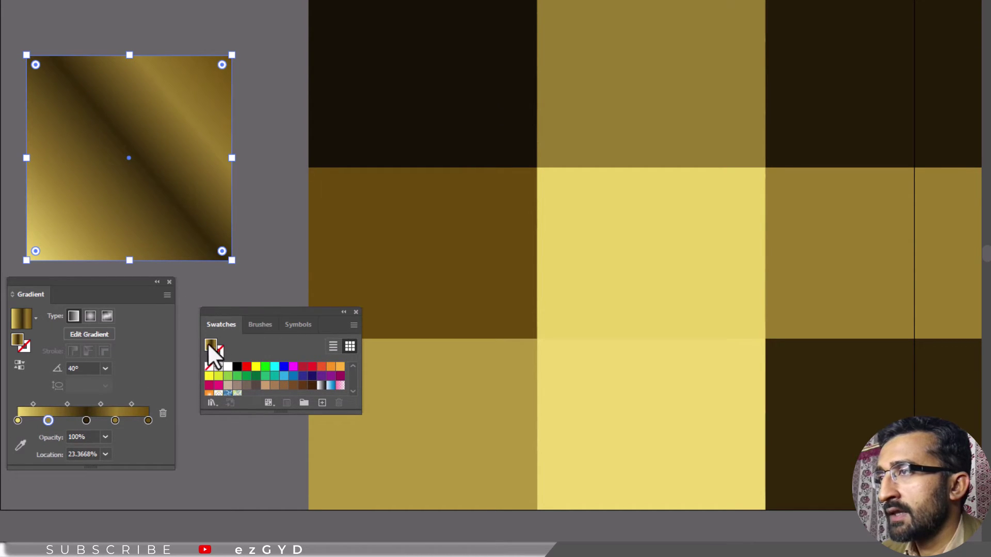
drag(280, 413, 268, 490)
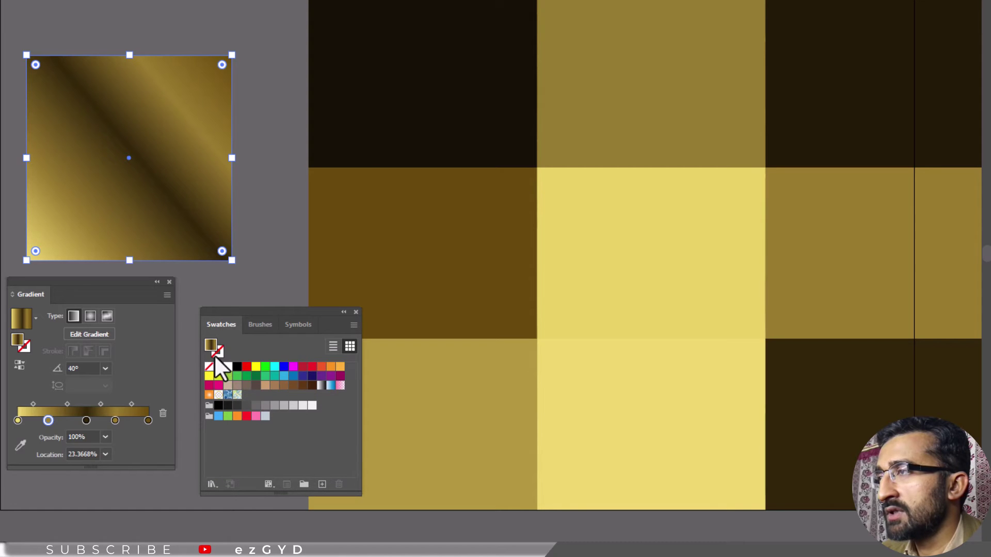
drag(210, 345, 247, 395)
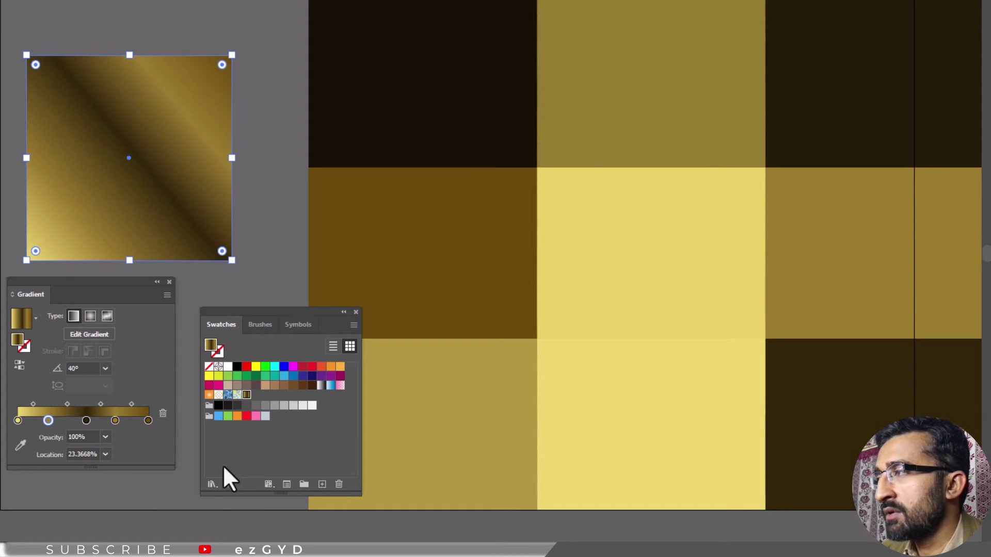
Save the current swatches as a swatch library file named Gold
click(211, 483)
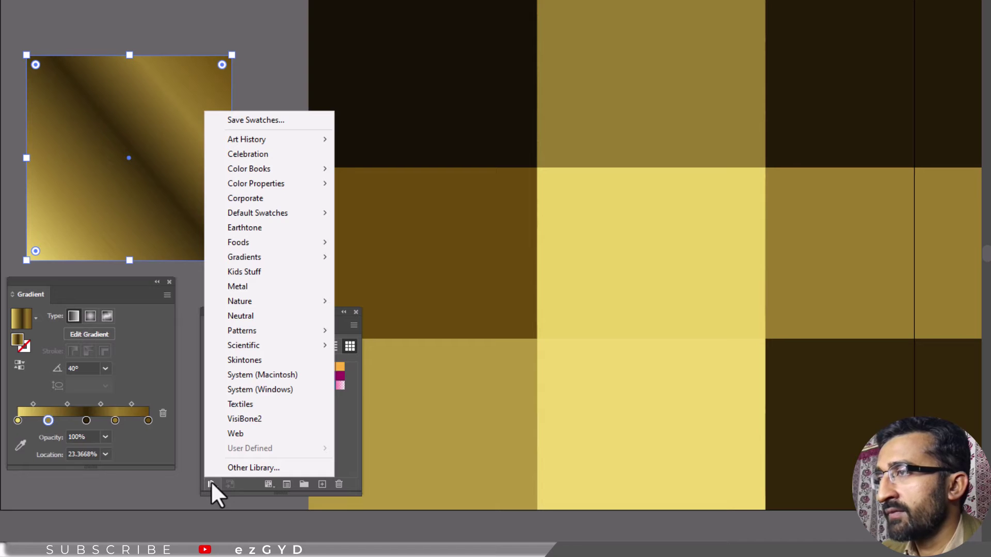
click(256, 122)
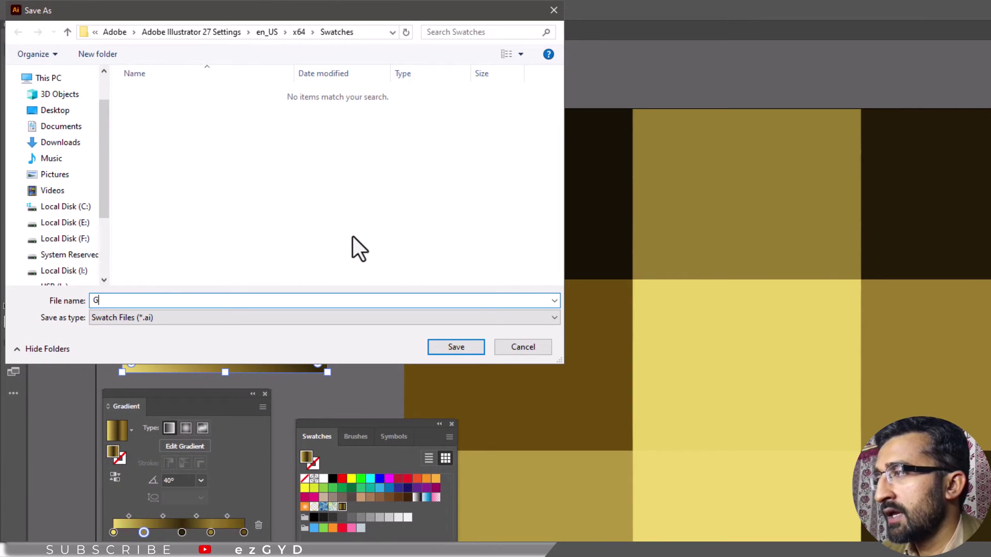
click(457, 346)
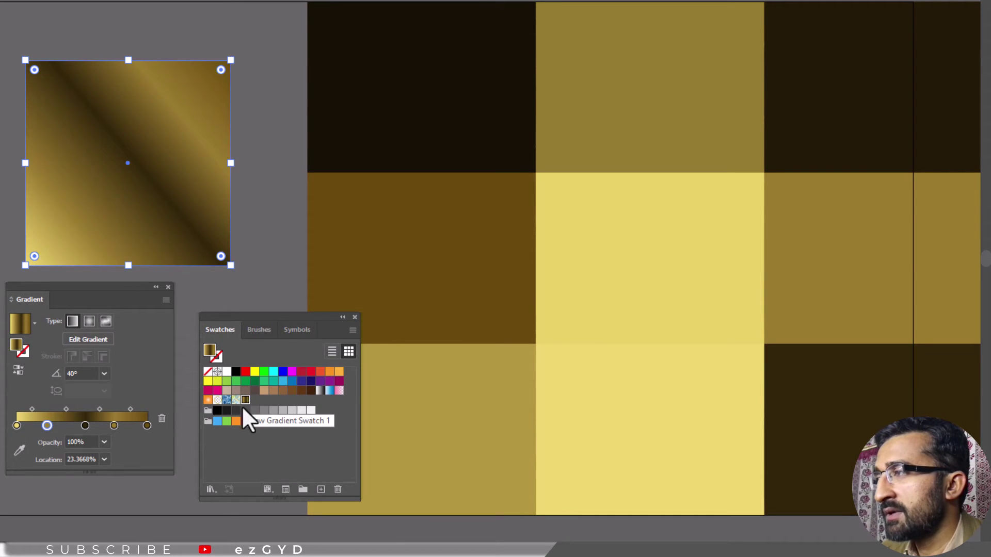
Open the Gold library from User Defined, check its gradient swatch, then close it
click(210, 489)
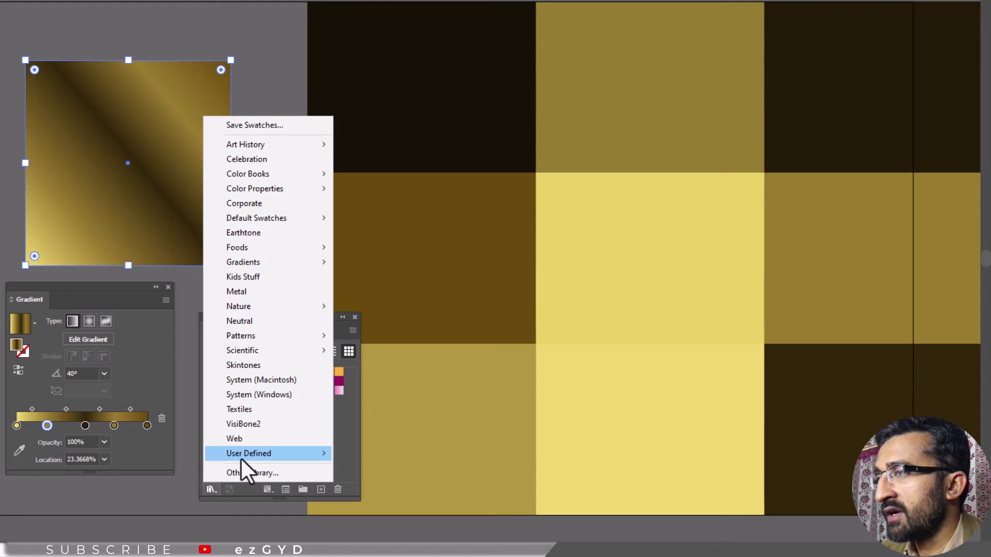
mouse_move(293, 454)
click(355, 454)
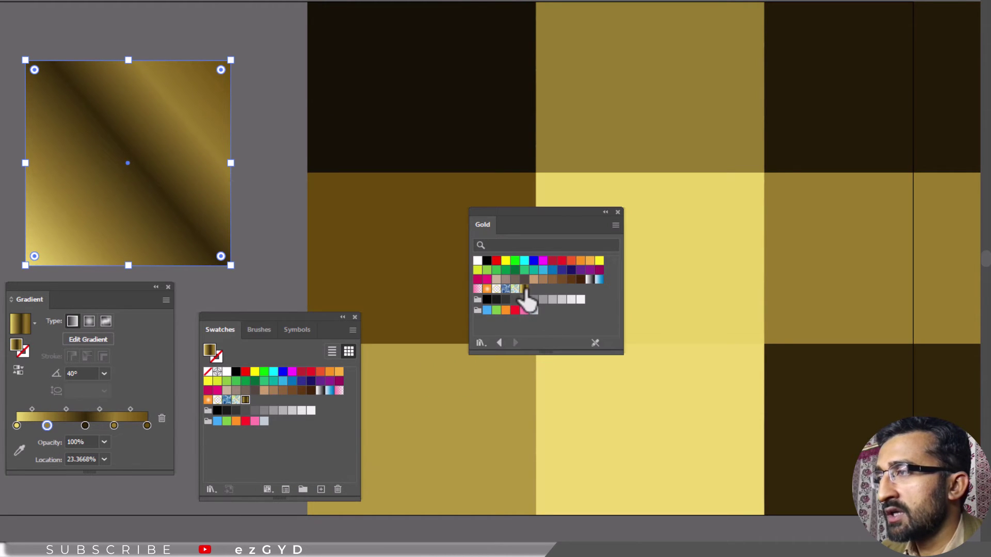
click(618, 212)
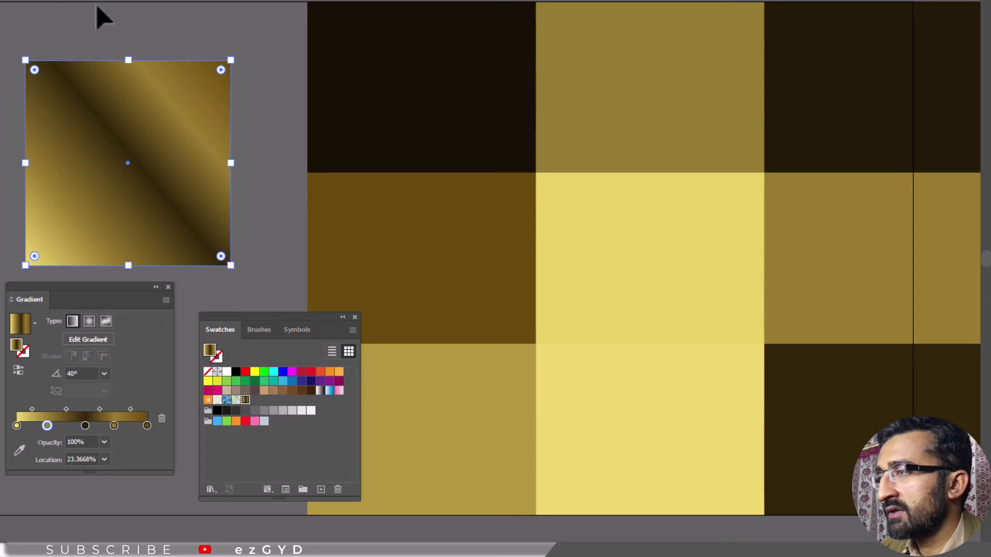
click(290, 186)
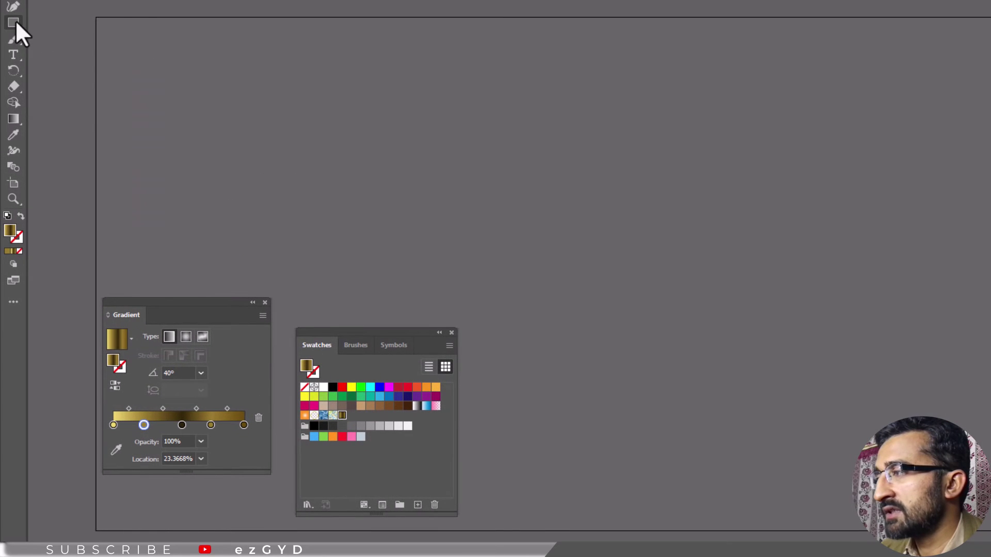
click(15, 23)
click(63, 39)
drag(506, 107, 770, 313)
click(343, 416)
click(332, 406)
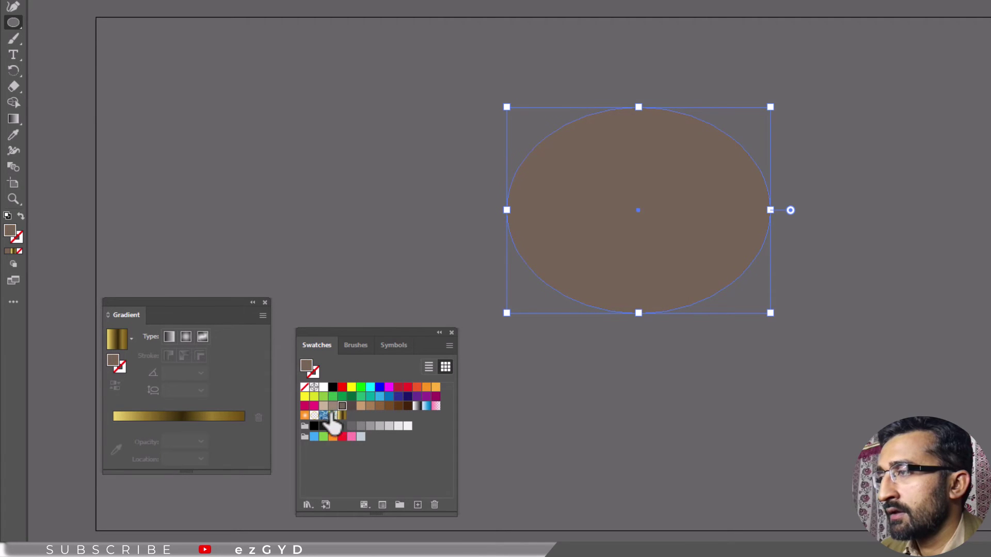
click(324, 406)
click(342, 415)
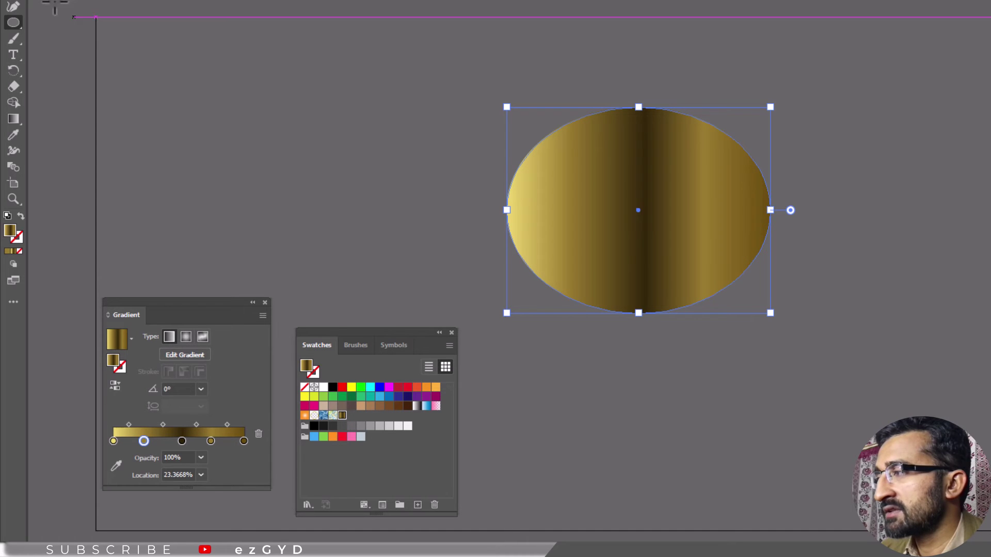
key(v)
click(271, 46)
click(603, 199)
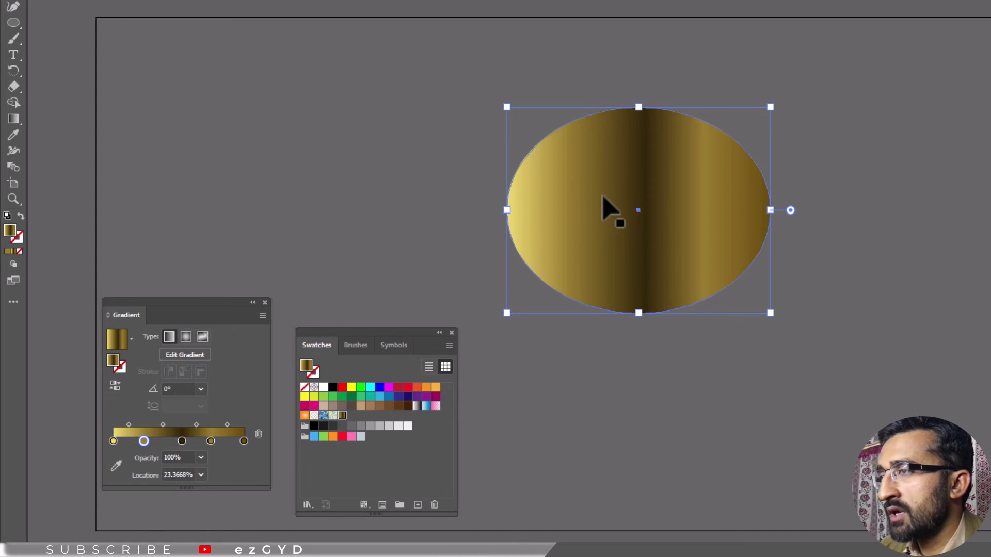
key(Delete)
Move the panels aside and type the word Gold on the artboard
drag(365, 332, 707, 380)
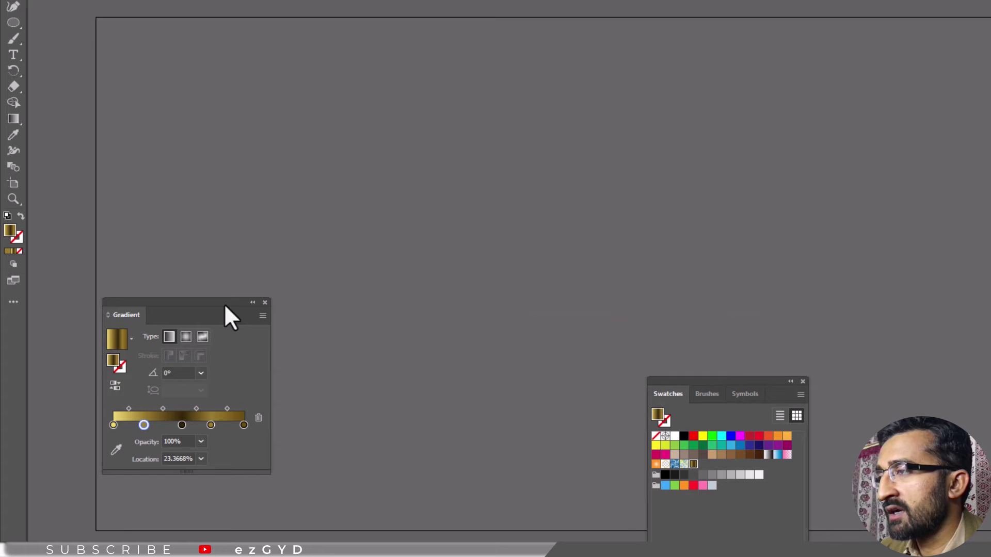
drag(224, 303, 538, 374)
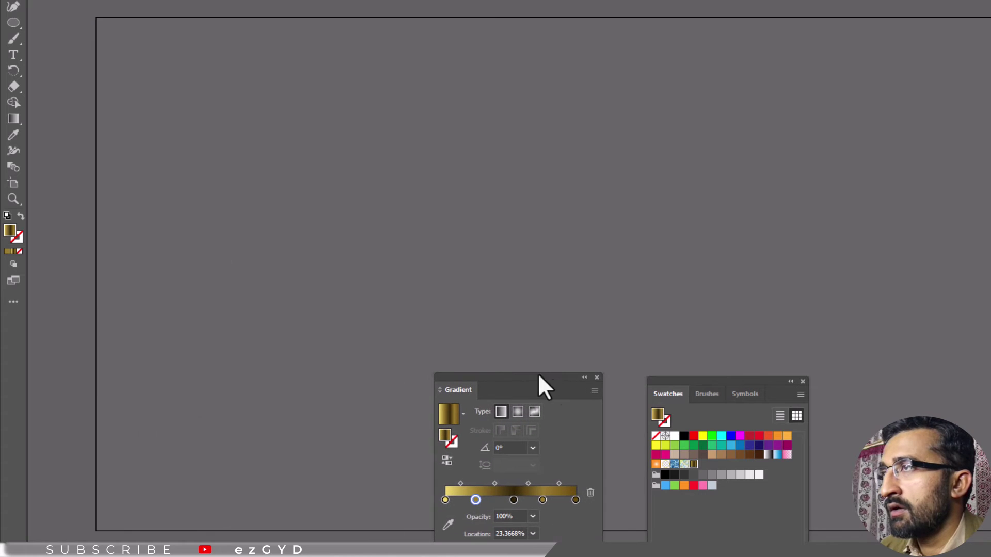
click(223, 173)
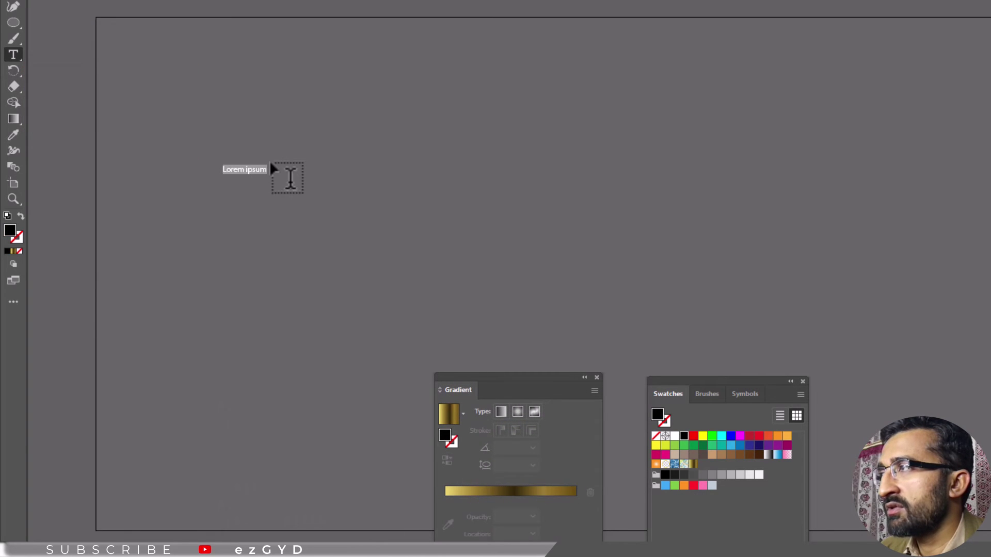
text(Gold)
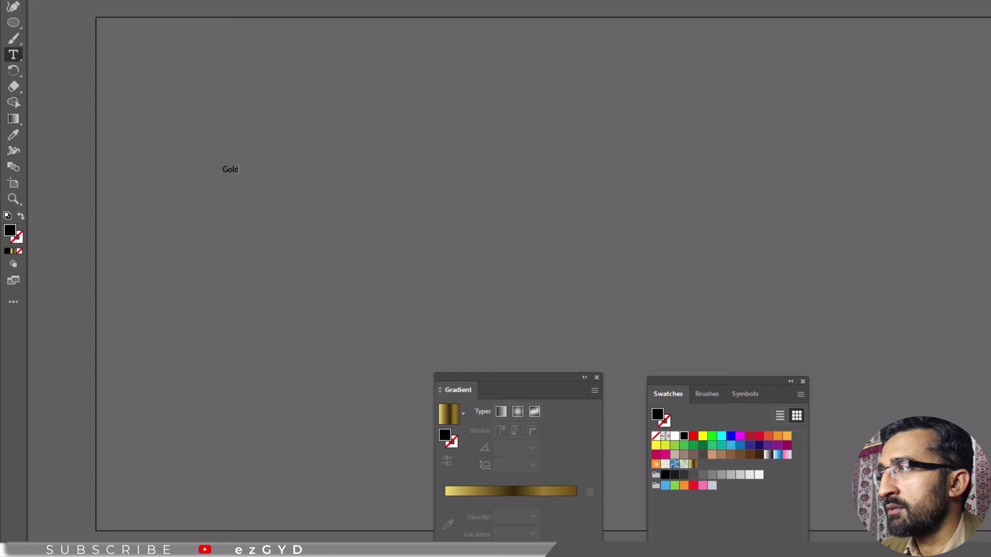
key(Escape)
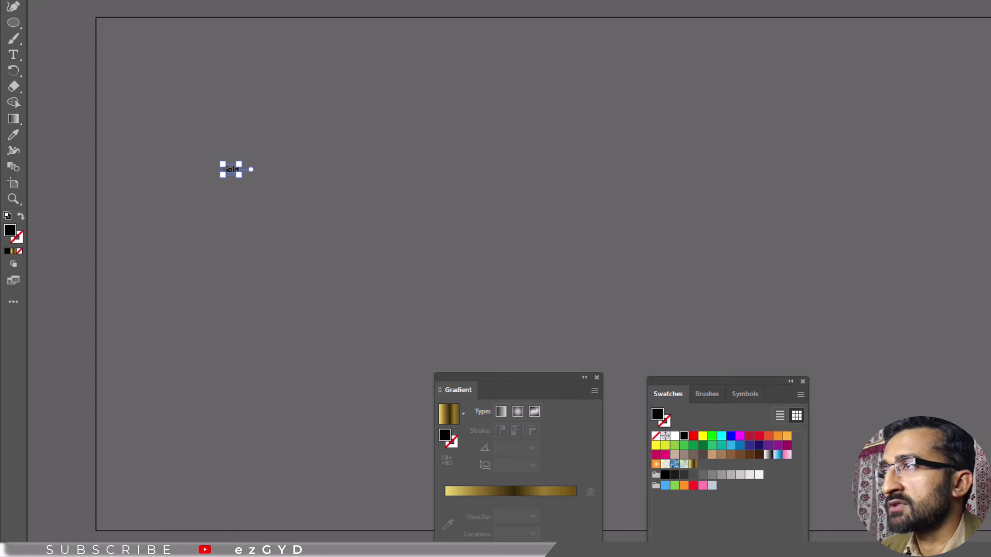
Set the Gold text to Montserrat Black Italic at 230 pt with no fill
text(montse)
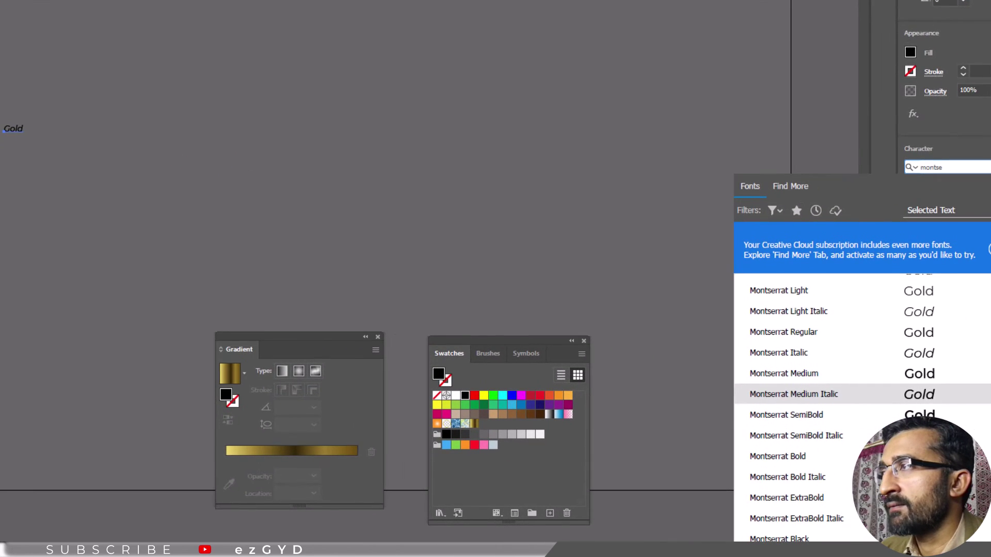
key(Down)
key(Down)
key(Down)
key(Down)
key(Down)
key(Down)
key(Down)
key(Down)
key(Return)
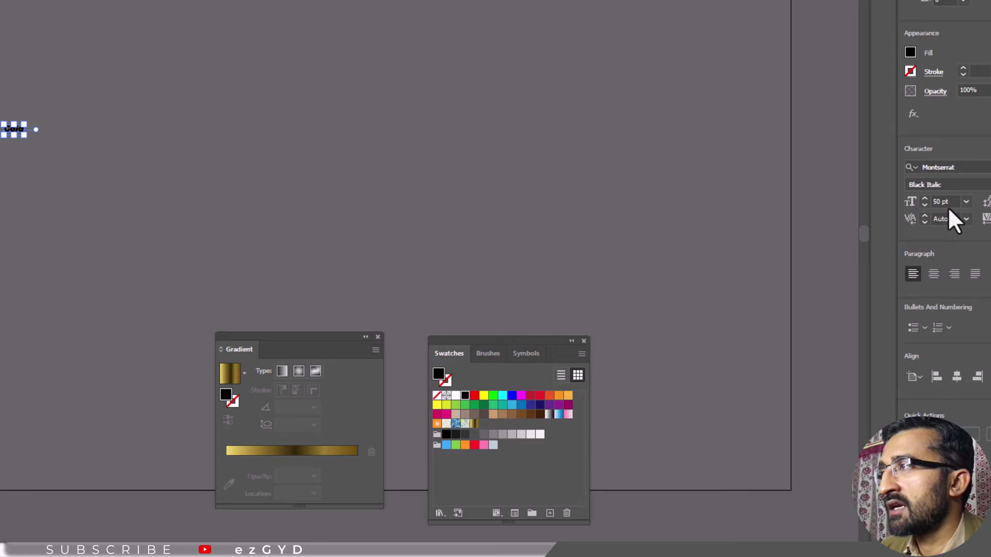
scroll(955, 207, up, 18)
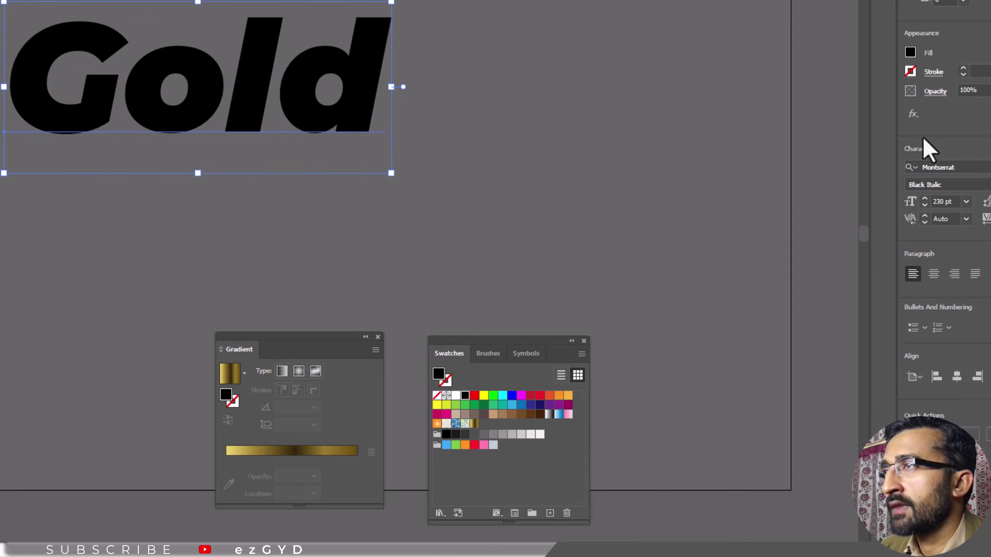
click(912, 51)
Remove the word Gold's fill and add a new fill row in the Appearance panel
click(767, 101)
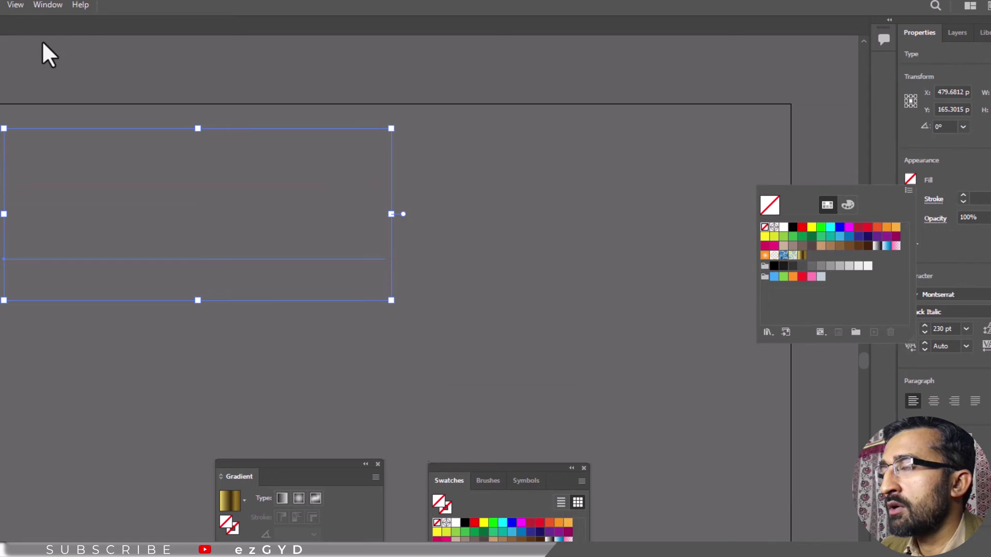
click(48, 9)
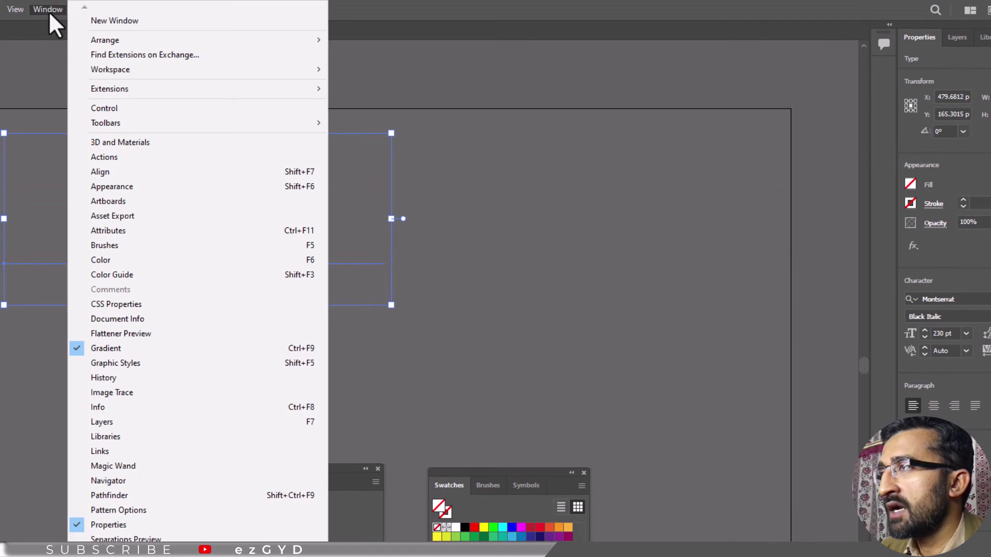
click(111, 187)
drag(353, 230, 622, 173)
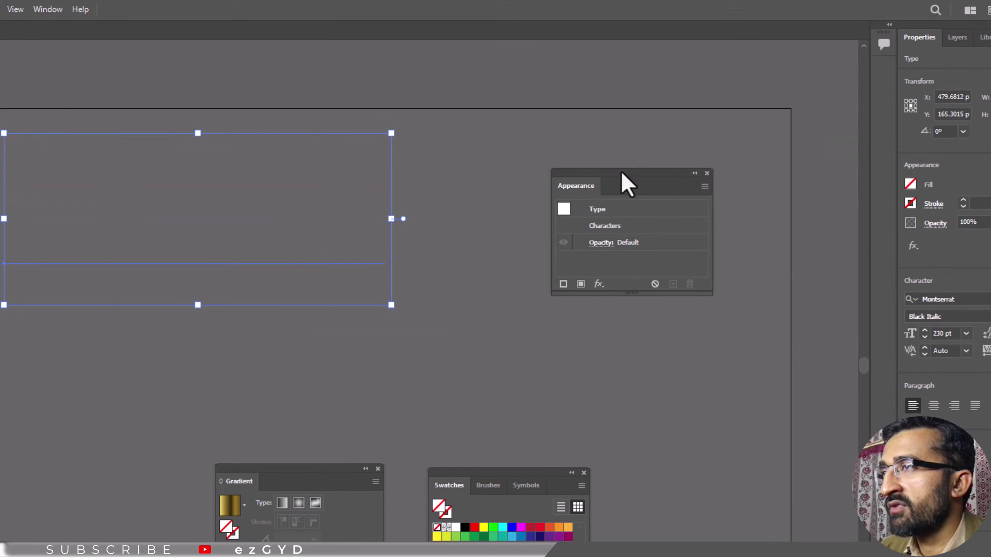
click(580, 284)
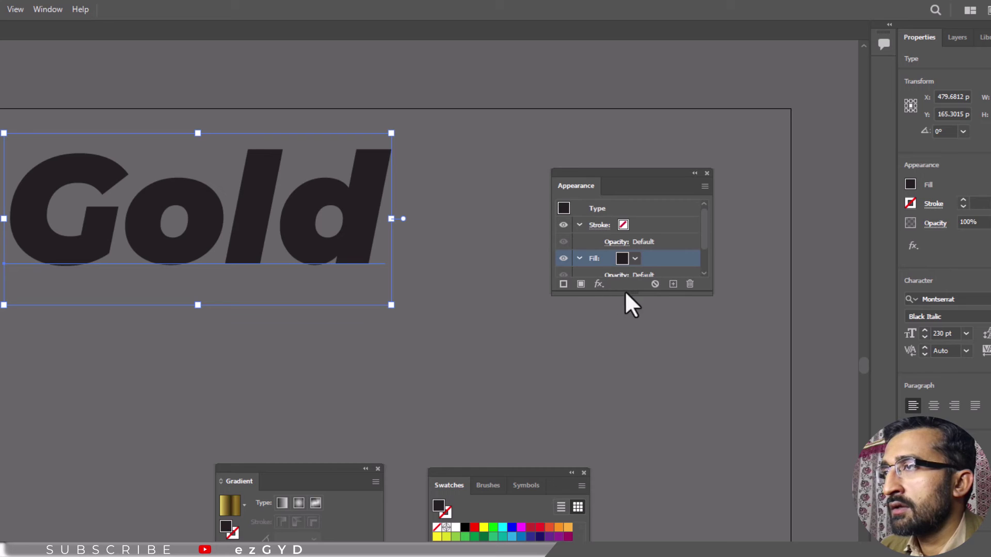
drag(629, 293, 637, 441)
drag(651, 180, 685, 143)
Fill the new row with the gold gradient swatch and angle it at 50°
click(668, 222)
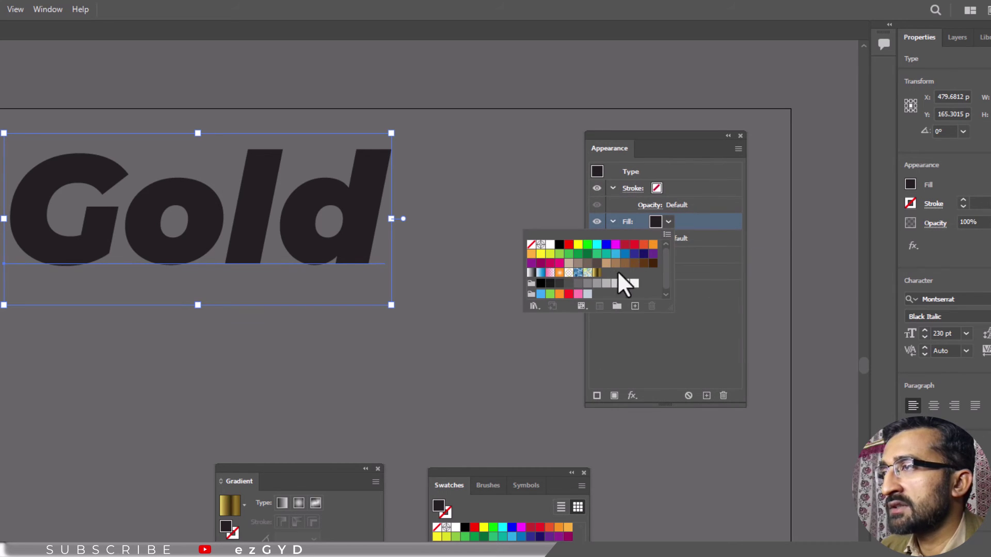
click(597, 273)
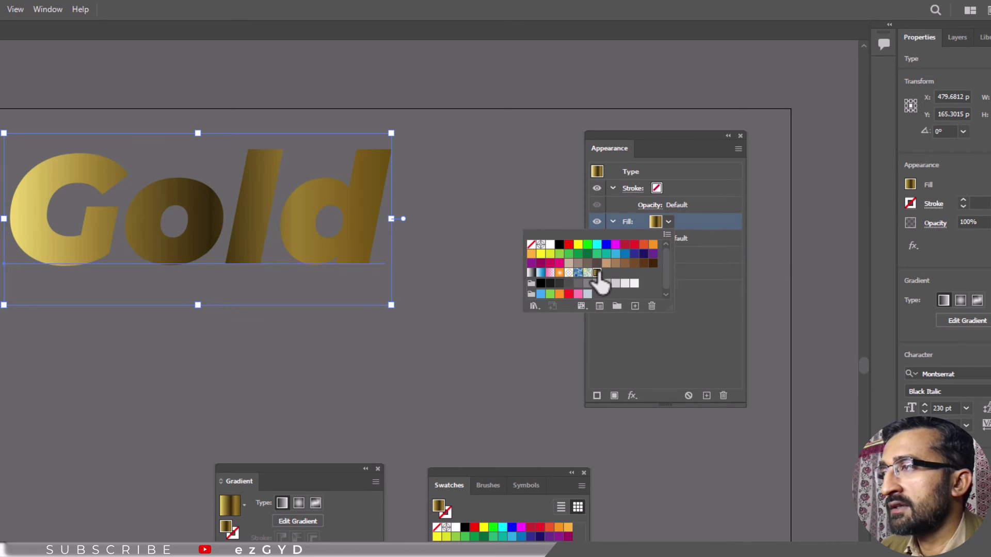
click(293, 464)
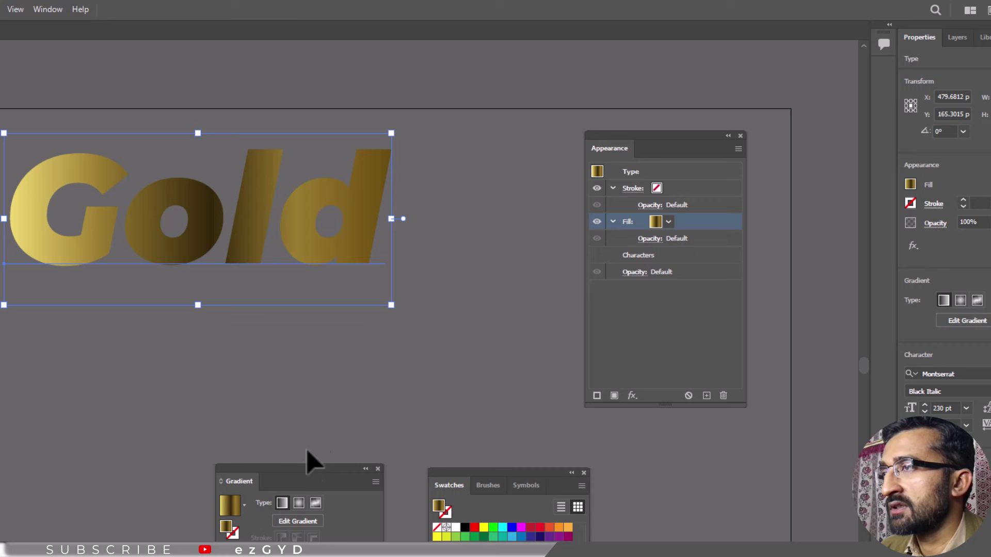
drag(310, 458, 323, 430)
scroll(320, 433, up, 20)
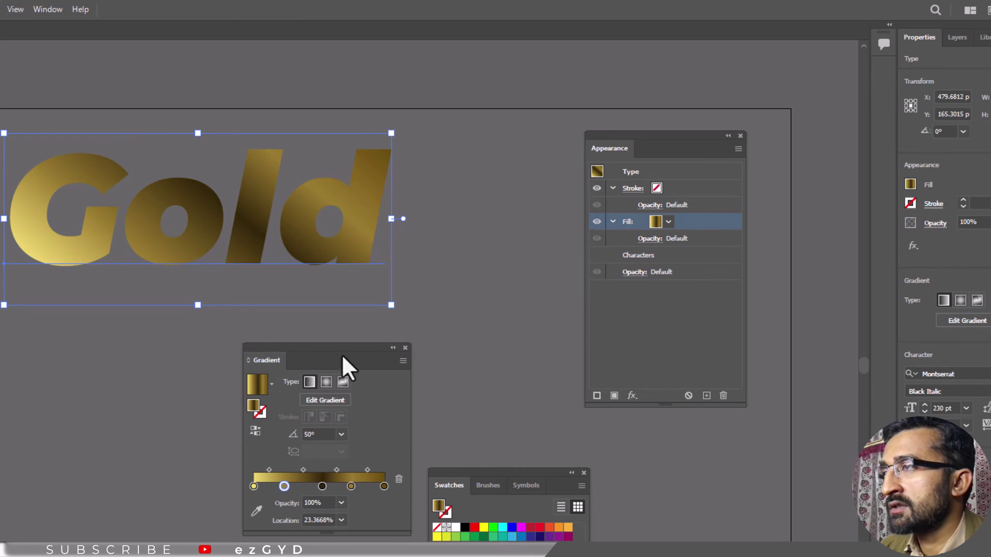
Apply a Stylize Drop Shadow effect to the word Gold
click(103, 9)
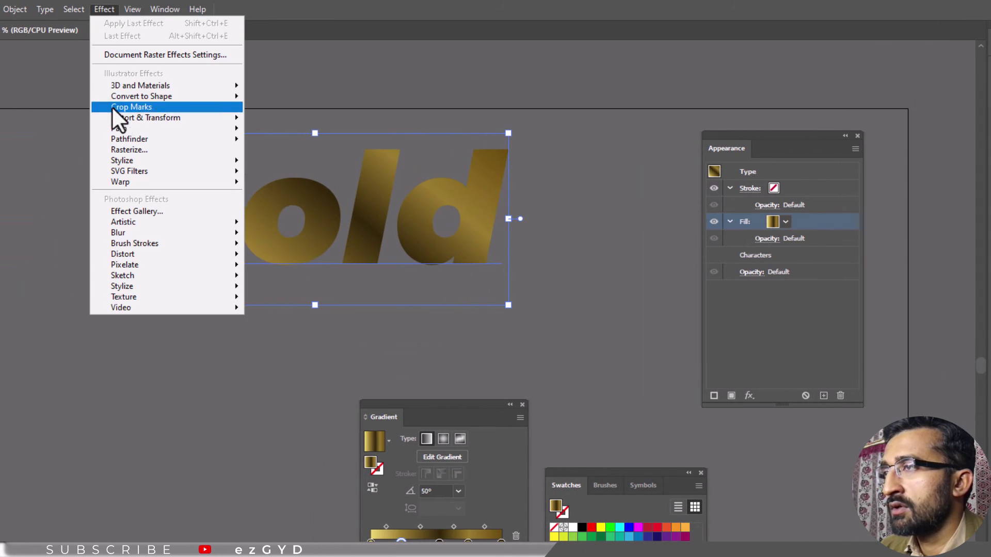
mouse_move(130, 160)
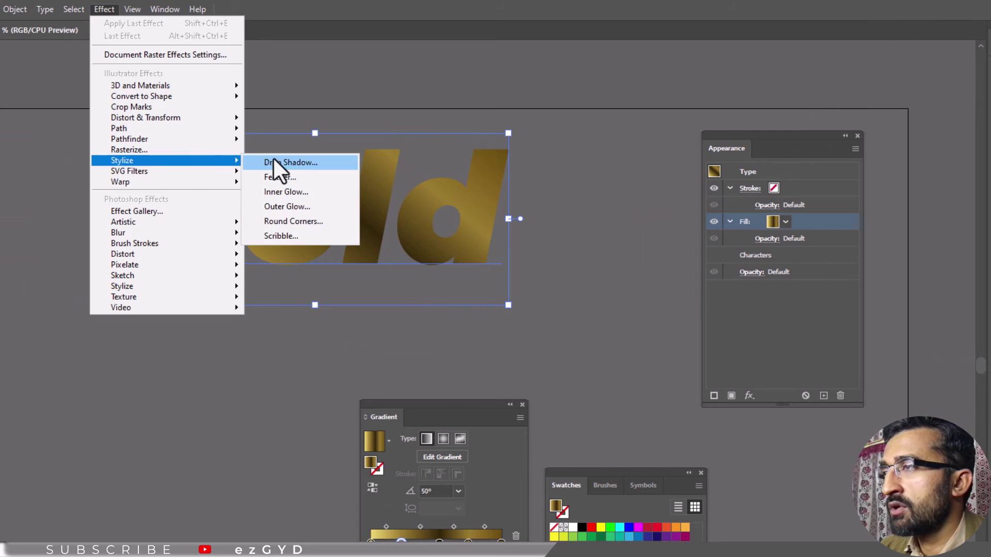
click(273, 159)
drag(507, 254, 100, 346)
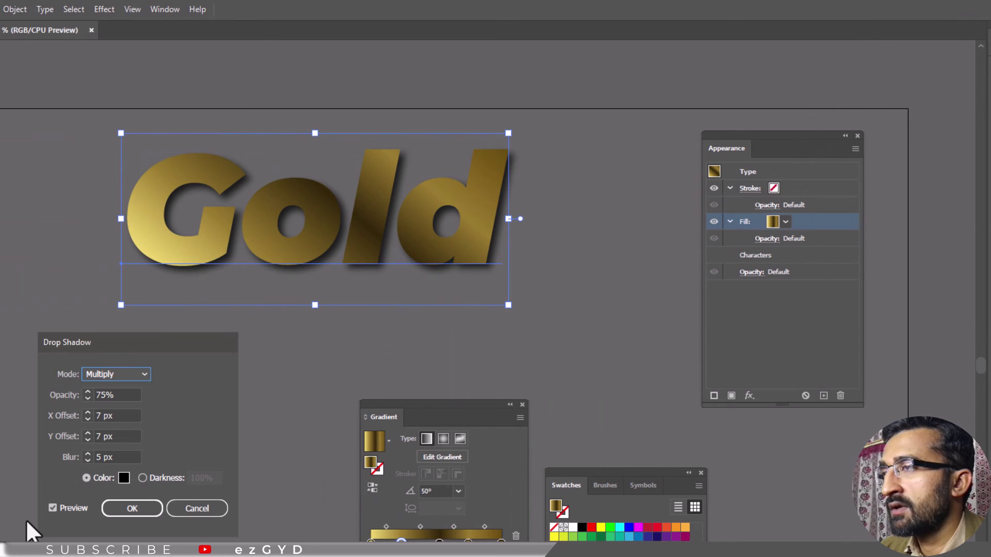
Set the drop shadow's opacity to 100% and its X offset to 0 px
click(115, 396)
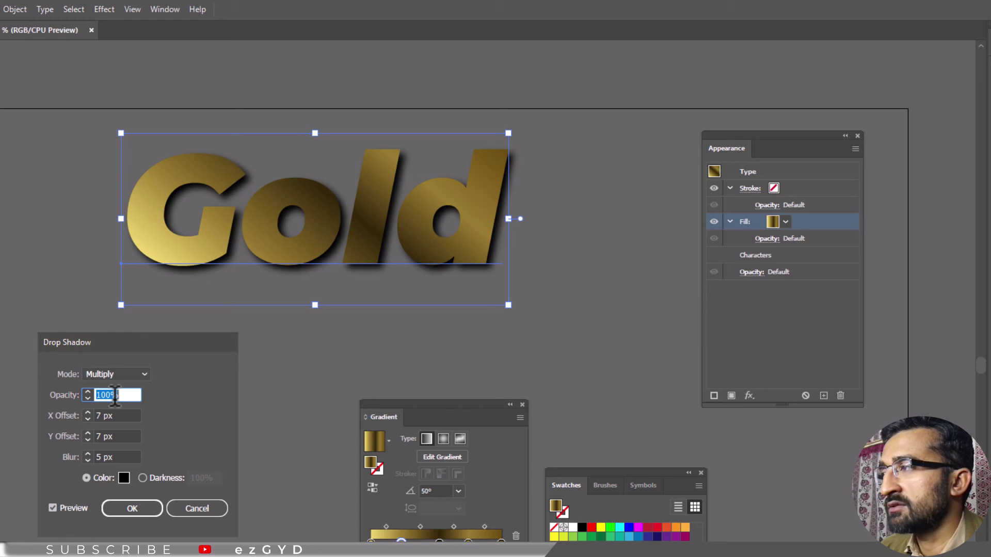
click(118, 415)
key(shift+Down)
key(shift+Down)
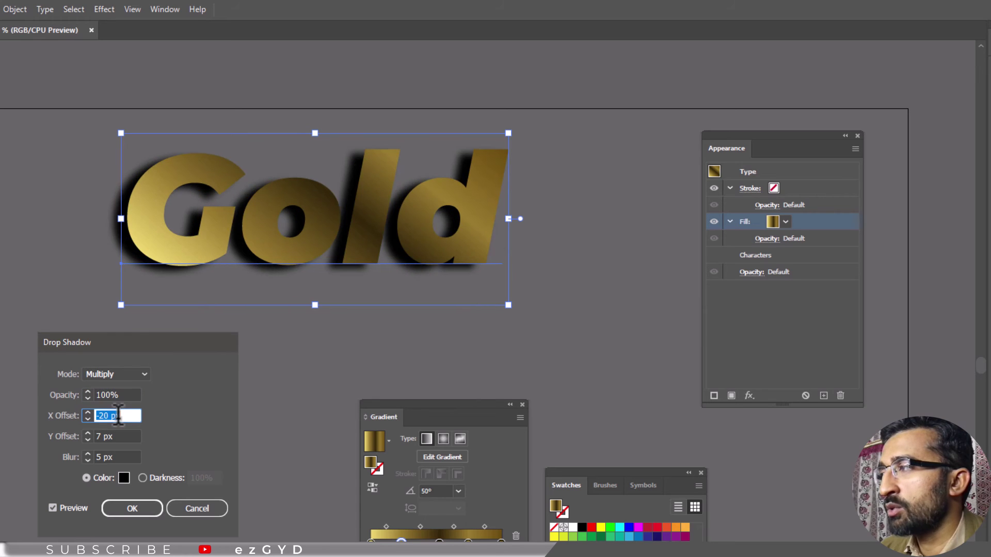
key(shift+Up)
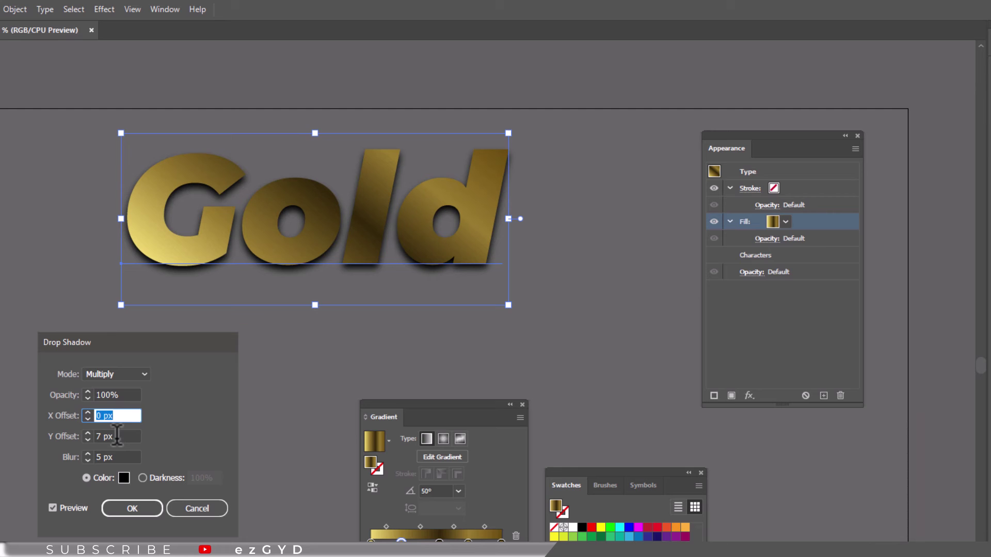